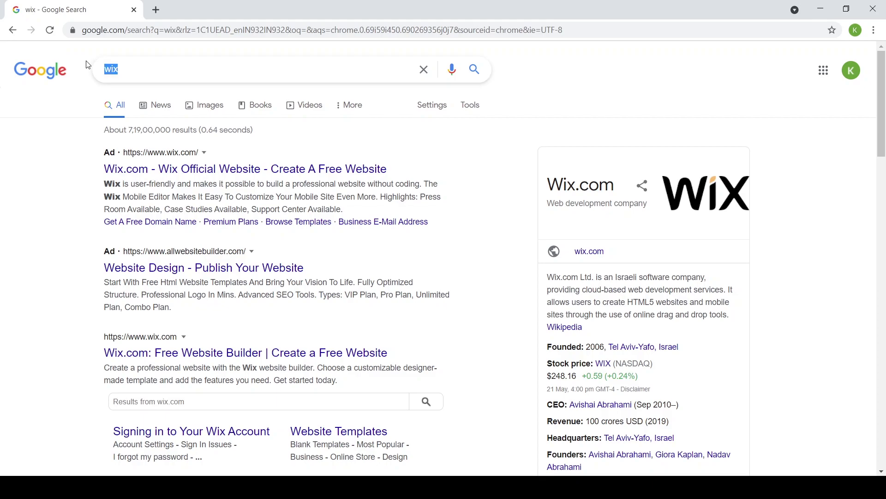
Step: Open the official wix.com website from the search results, get started, and sign up with the Google account
left_click(27, 189)
scroll(157, 289, "down", 1)
left_click(184, 295)
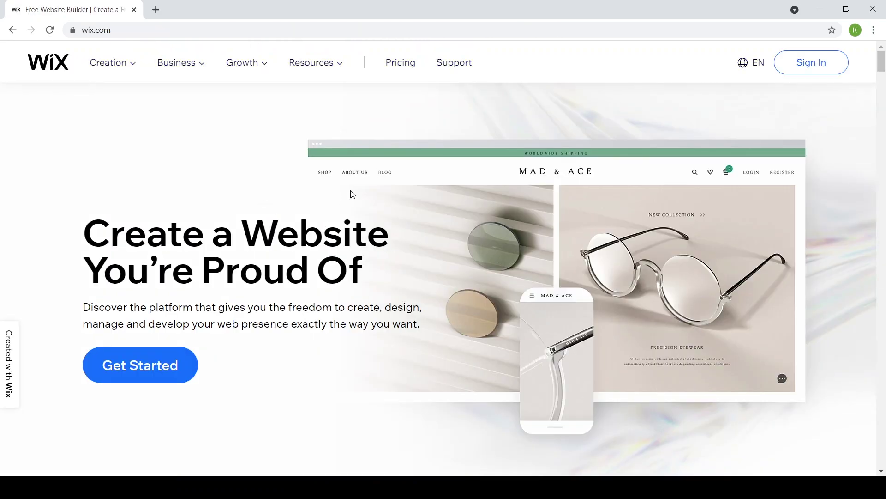
left_click(99, 371)
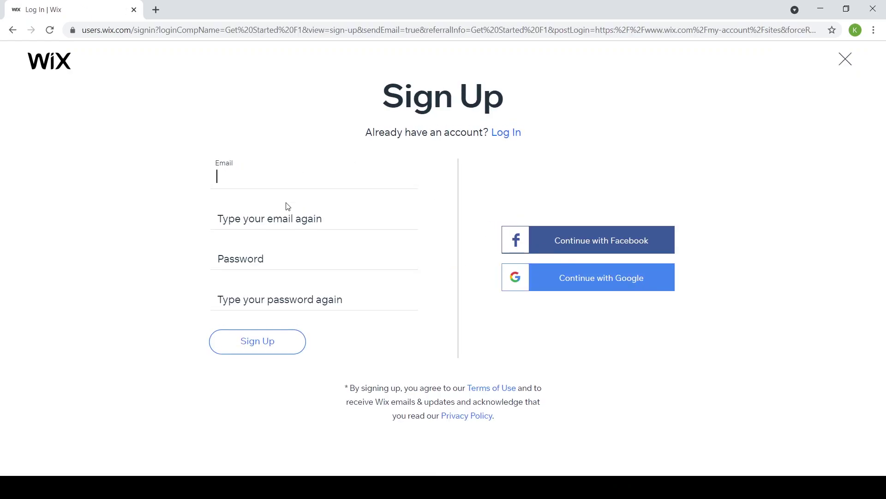
left_click(609, 277)
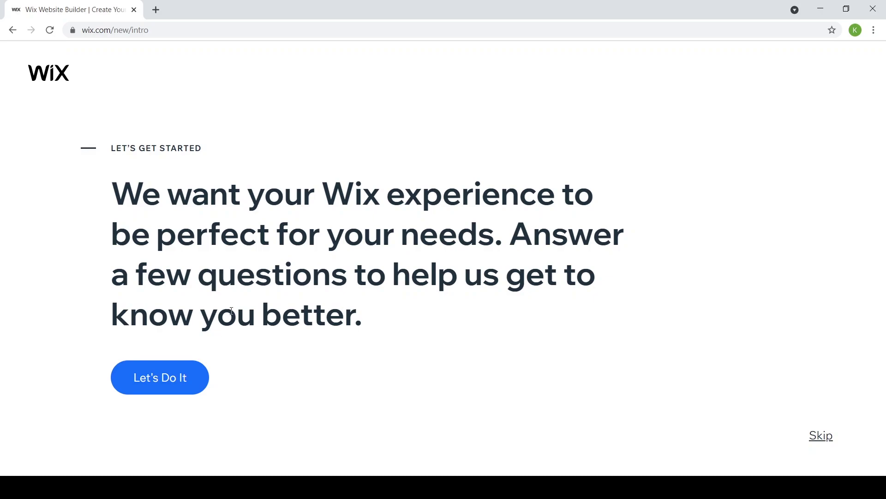
Step: Answer the introductory questions: a site for myself, a business site, and never done this before
left_click(162, 376)
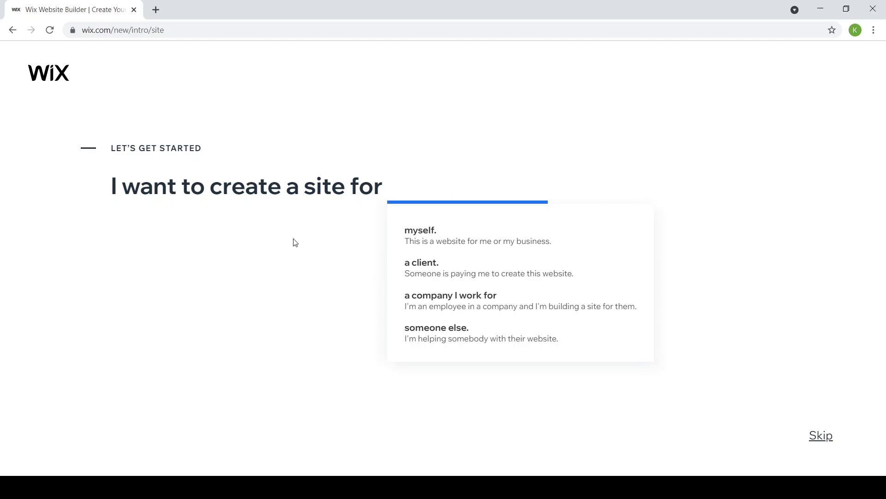
left_click(454, 239)
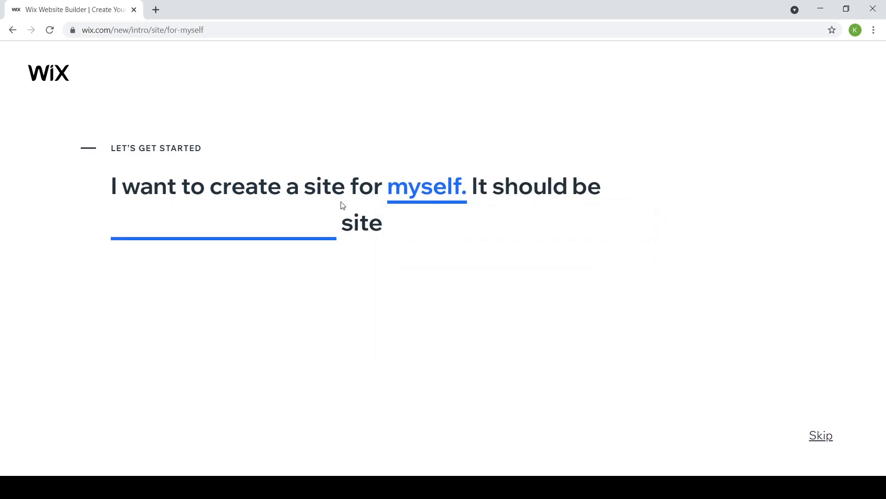
left_click(202, 229)
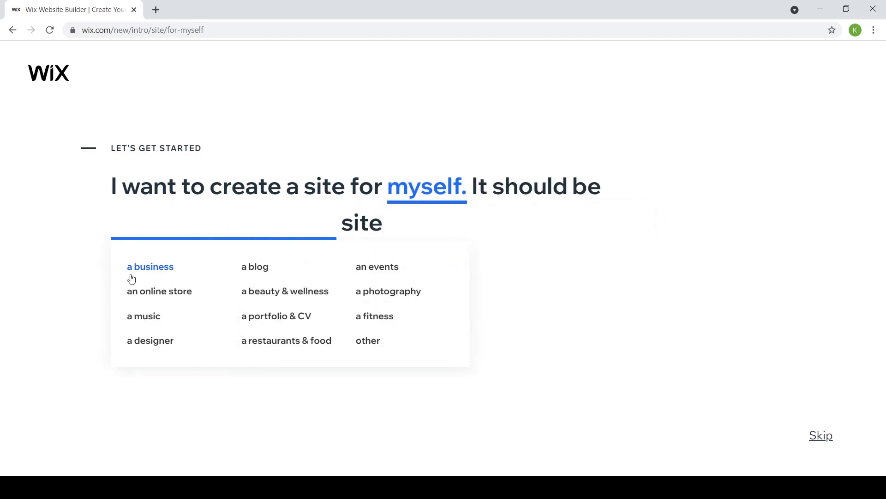
left_click(32, 259)
left_click(162, 224)
left_click(153, 267)
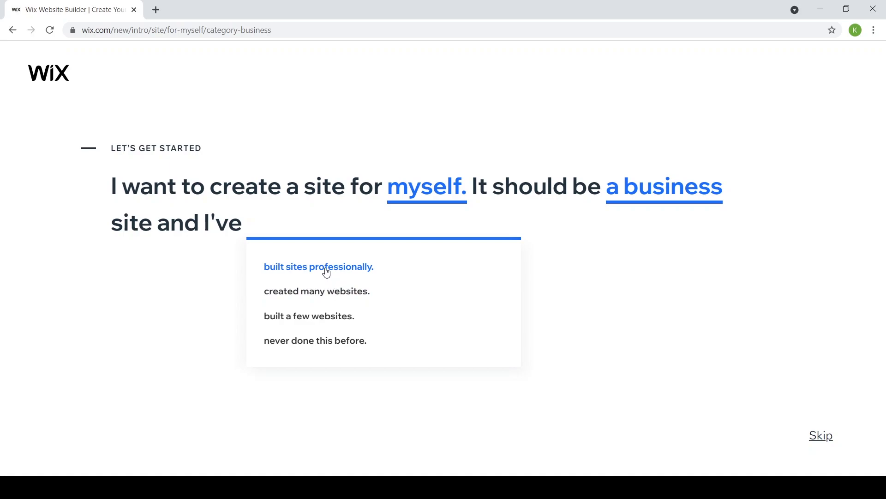
left_click(327, 340)
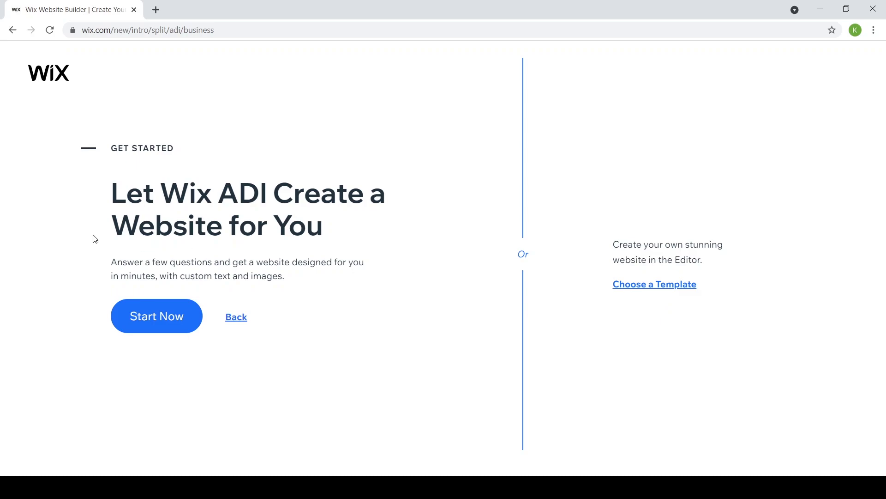
Step: Start creating the website with Wix ADI and set the site type to Educational Blog
left_click(139, 310)
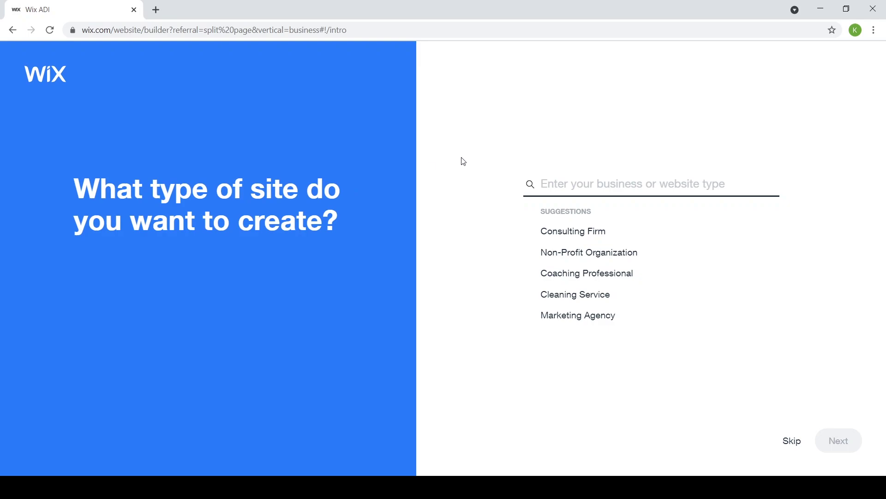
left_click(598, 184)
type("e")
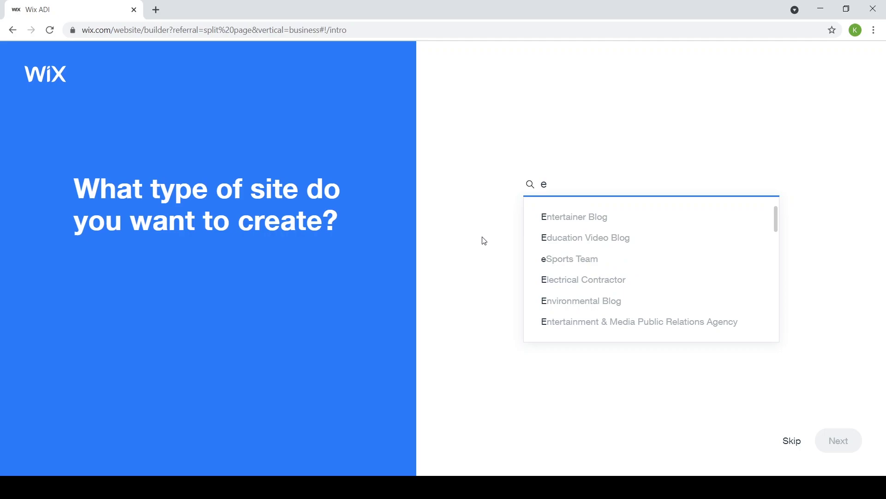
type("du")
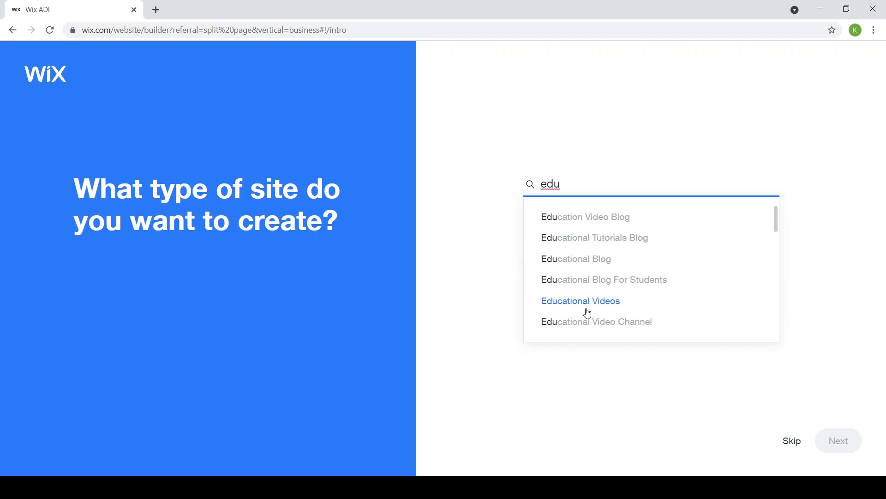
left_click(593, 260)
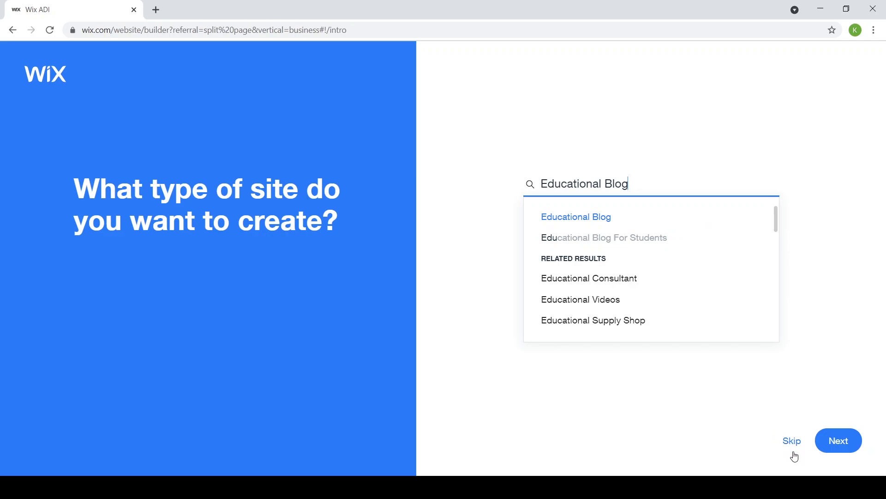
left_click(831, 441)
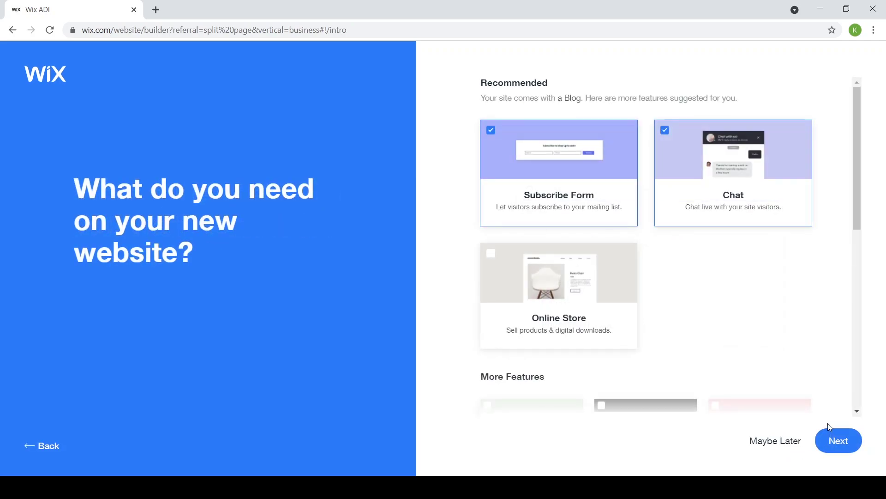
Step: Deselect the Subscribe Form, keep Chat as the only website feature after reviewing the others, and continue
left_click(730, 203)
left_click(609, 217)
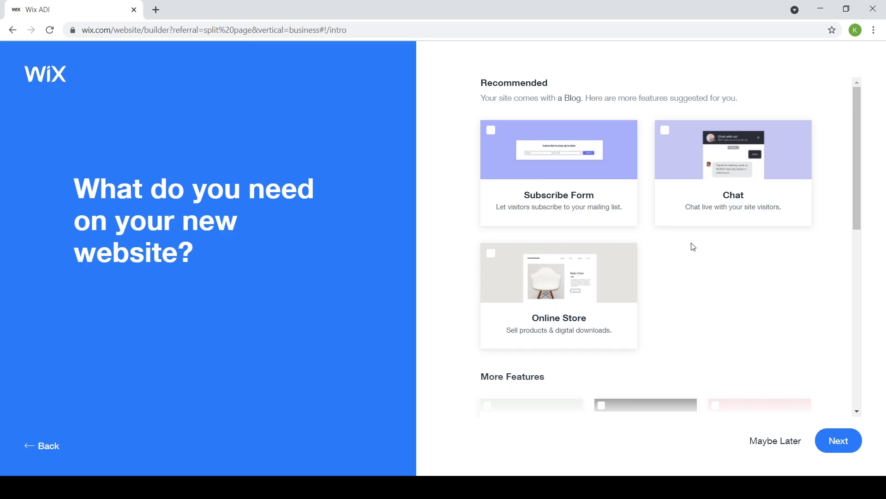
left_click(663, 130)
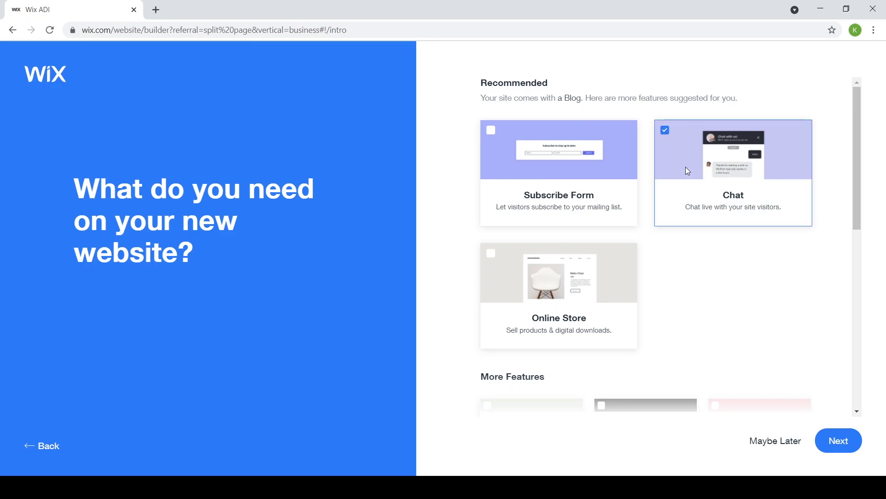
scroll(683, 272, "down", 4)
scroll(503, 178, "up", 4)
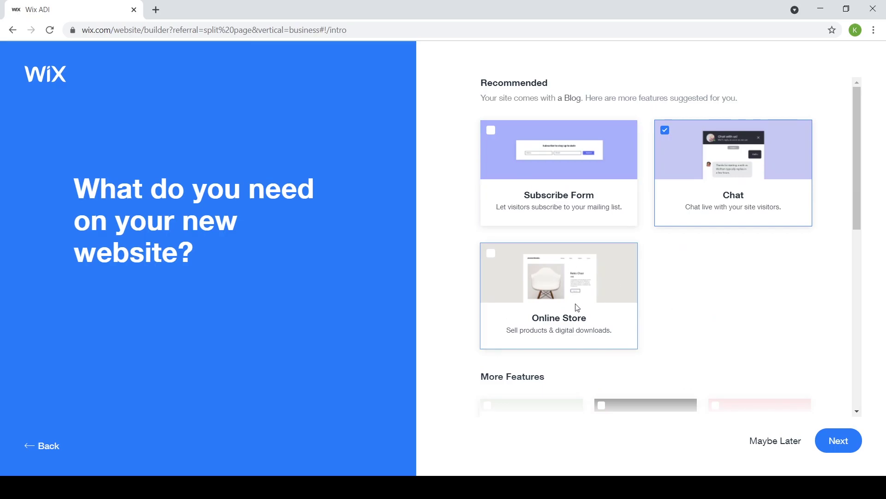
scroll(702, 293, "down", 10)
scroll(607, 188, "up", 3)
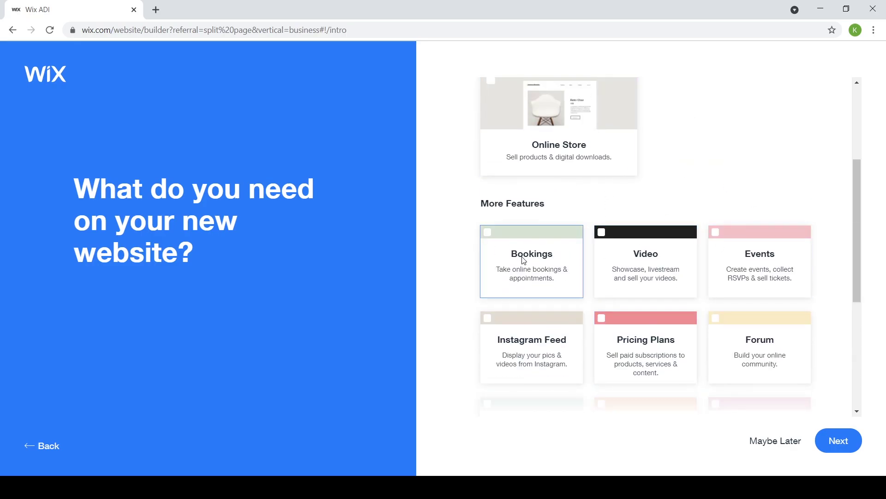
scroll(554, 259, "down", 3)
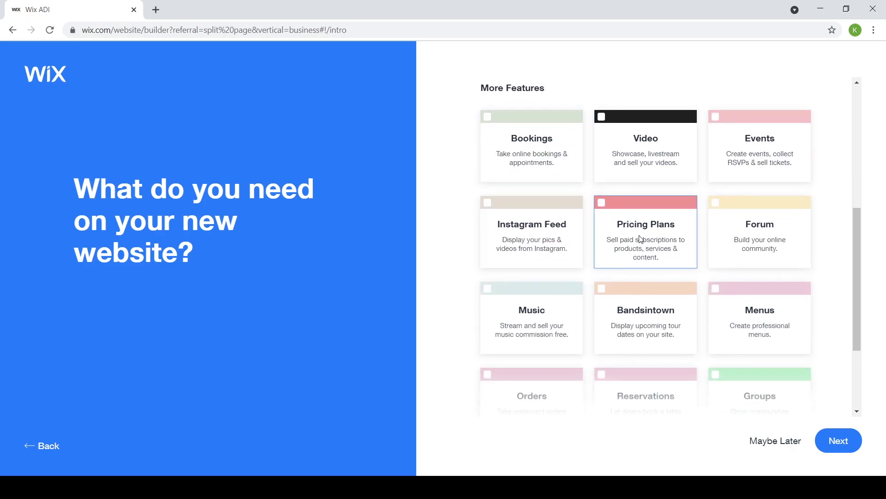
scroll(640, 238, "down", 3)
scroll(625, 319, "up", 4)
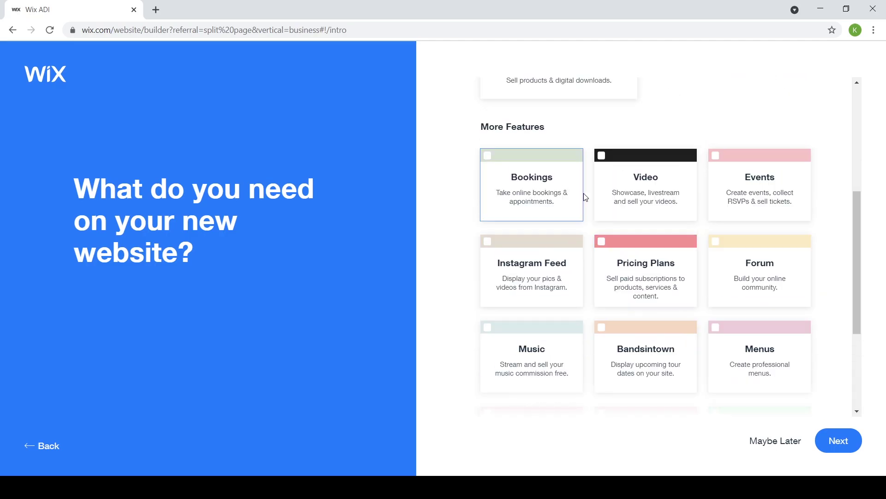
left_click(838, 442)
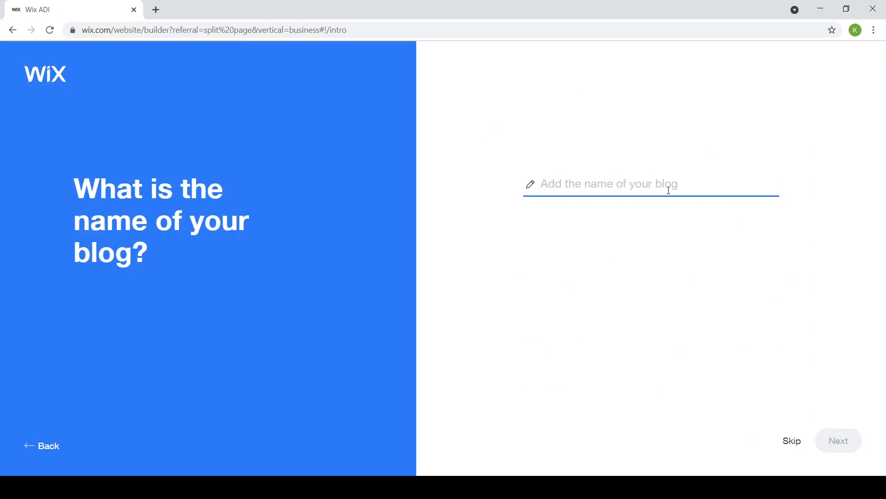
Step: Name the blog codeskrish and continue
type("Code")
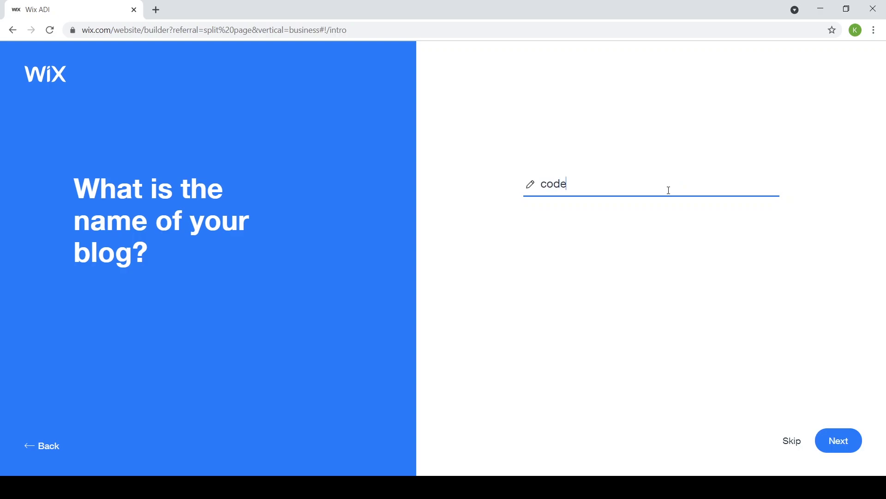
type("skrish")
left_click(840, 441)
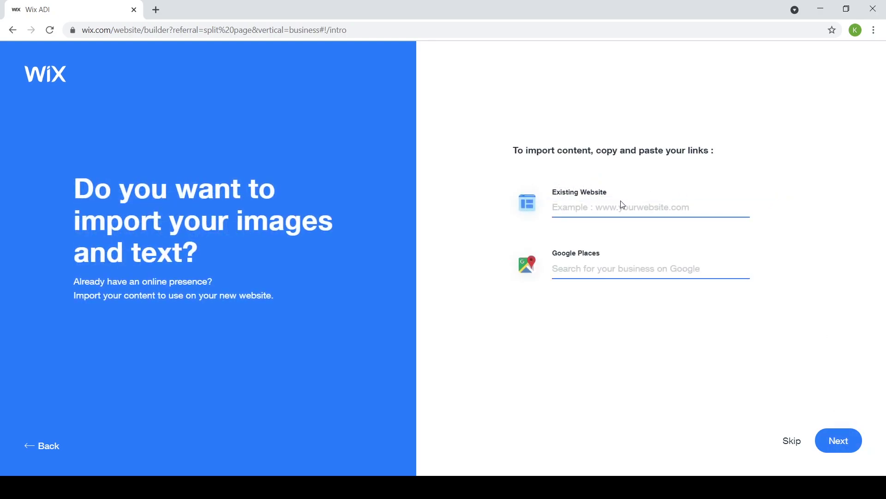
Step: Continue without importing any existing content and accept the blog's info as it is
left_click(601, 267)
left_click(595, 204)
left_click(836, 444)
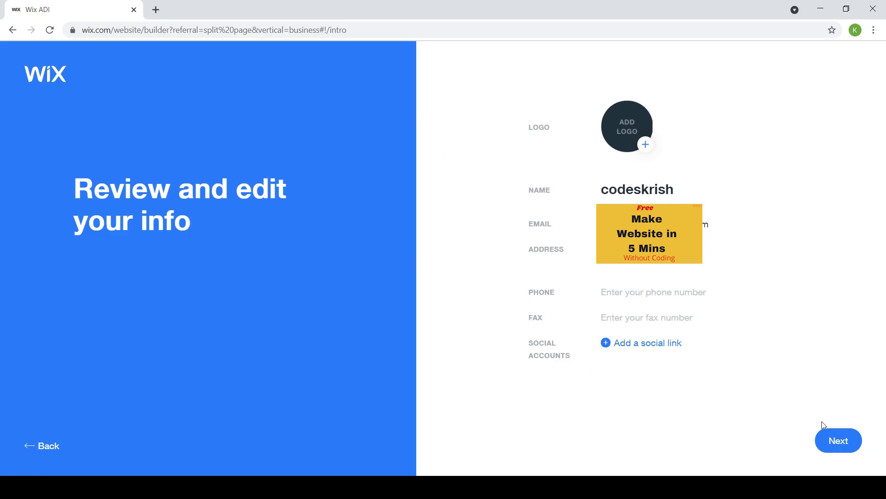
left_click(831, 439)
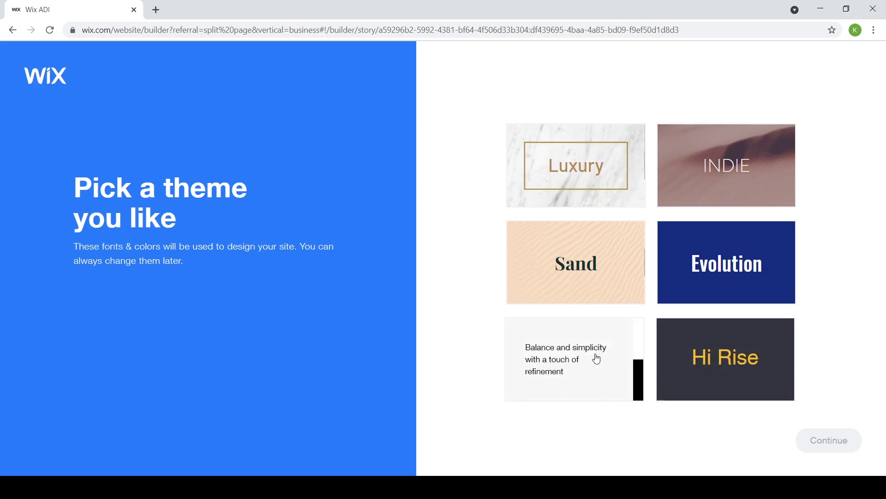
Step: Choose the theme of balance and simplicity with a touch of refinement, and the homepage design with the open book
left_click(577, 361)
left_click(836, 452)
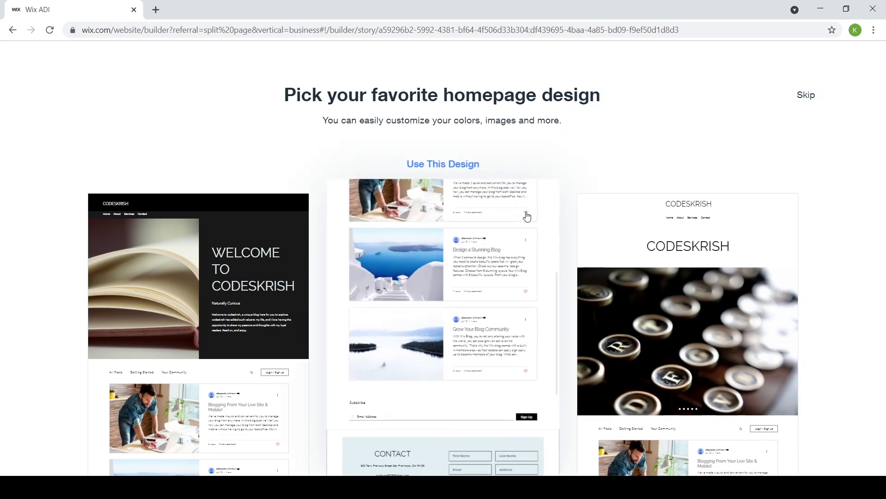
mouse_move(131, 285)
mouse_move(636, 316)
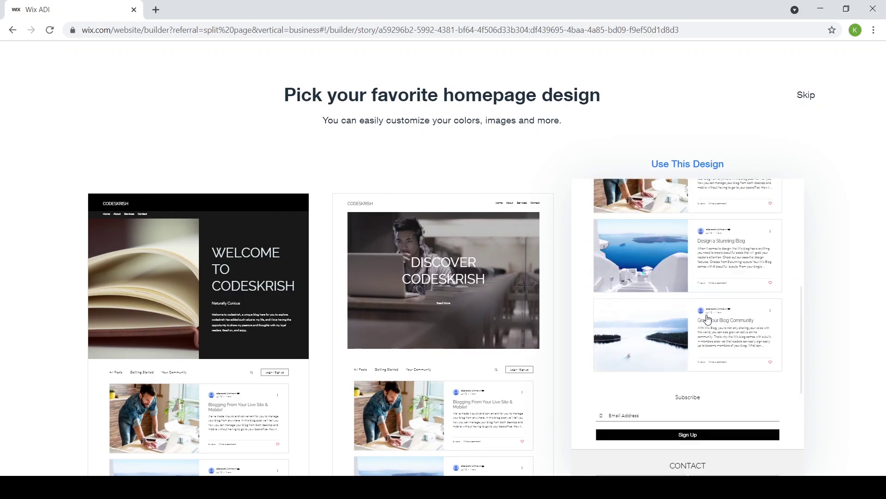
mouse_move(422, 312)
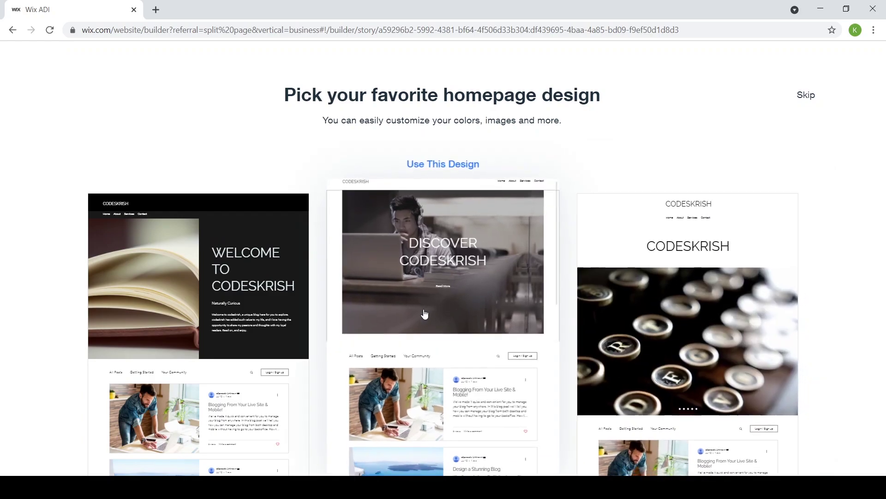
mouse_move(193, 315)
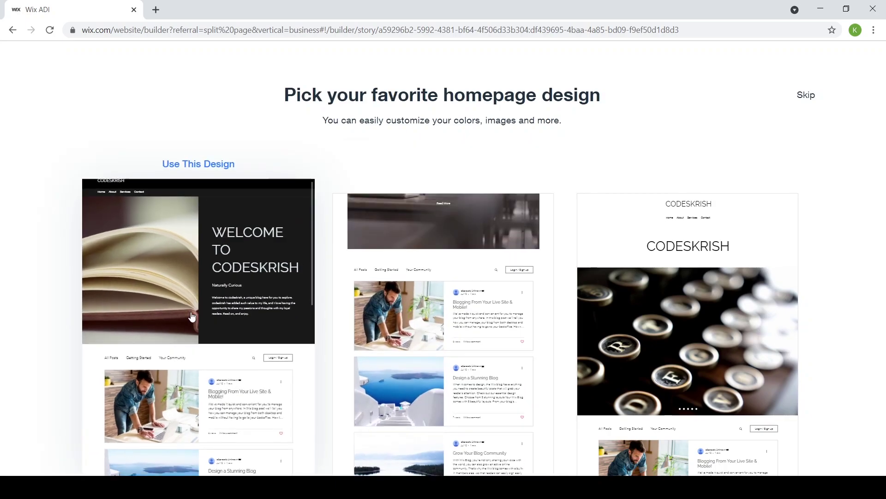
left_click(209, 296)
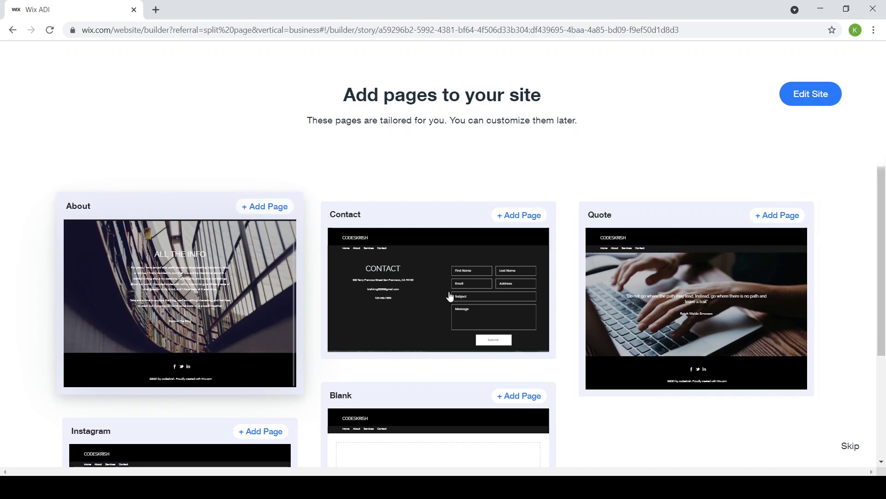
Step: Add the Contact page to the site and open the site for editing
scroll(612, 399, "down", 3)
scroll(610, 324, "up", 3)
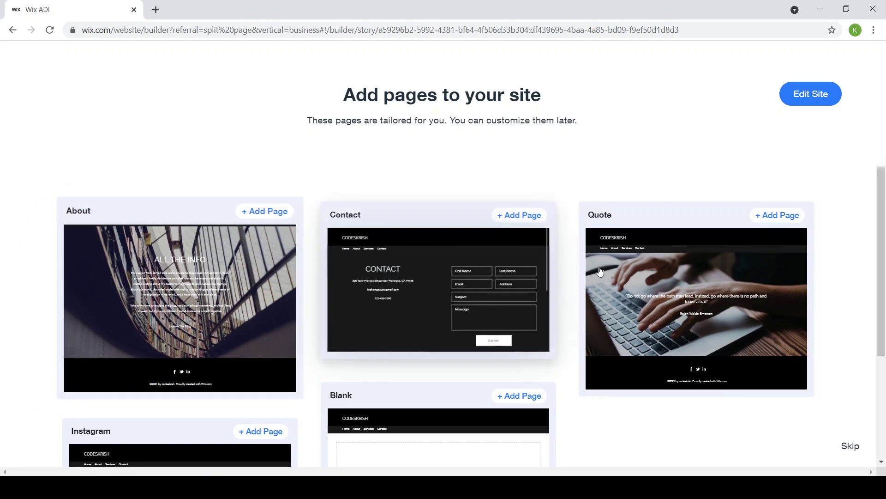
left_click(515, 209)
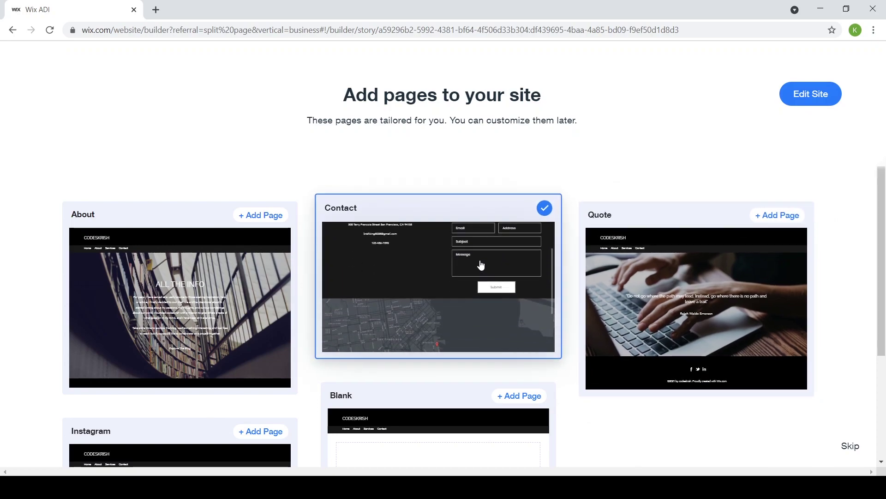
left_click(815, 95)
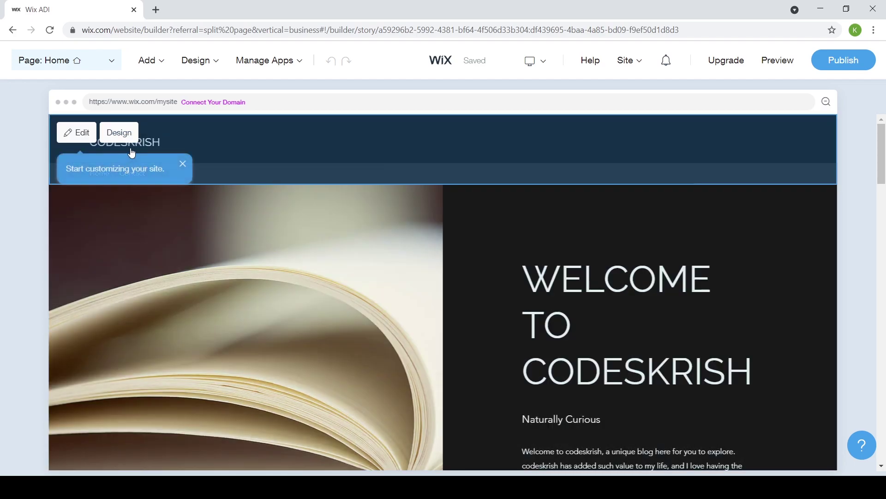
Step: Review the generated home page from the welcome section through the blog posts and contact form to the map
scroll(334, 227, "down", 7)
scroll(336, 222, "down", 5)
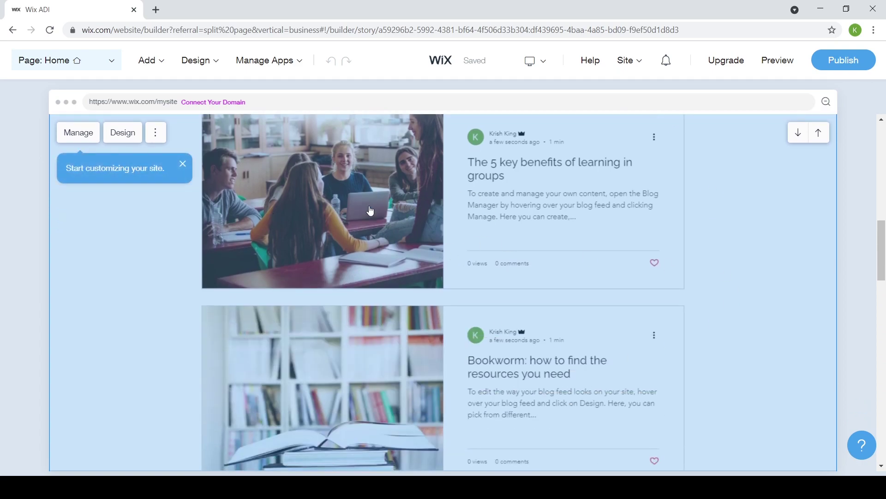
scroll(395, 187, "down", 12)
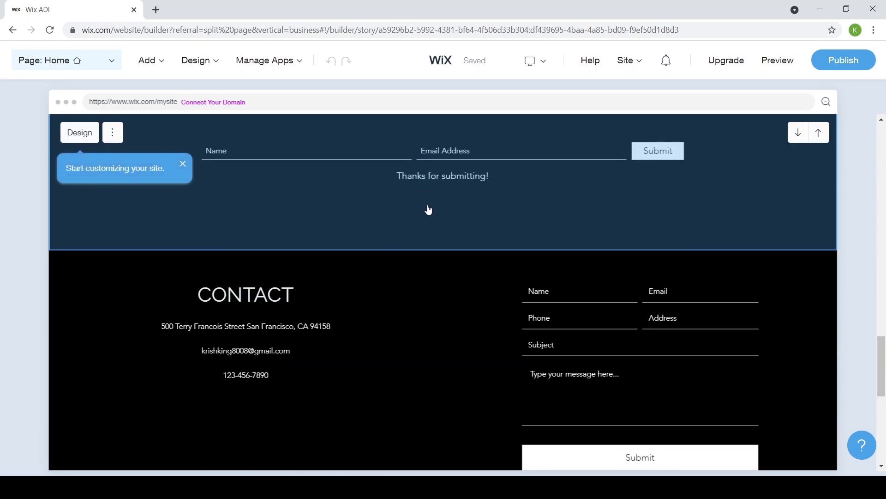
scroll(406, 250, "down", 4)
scroll(411, 239, "down", 3)
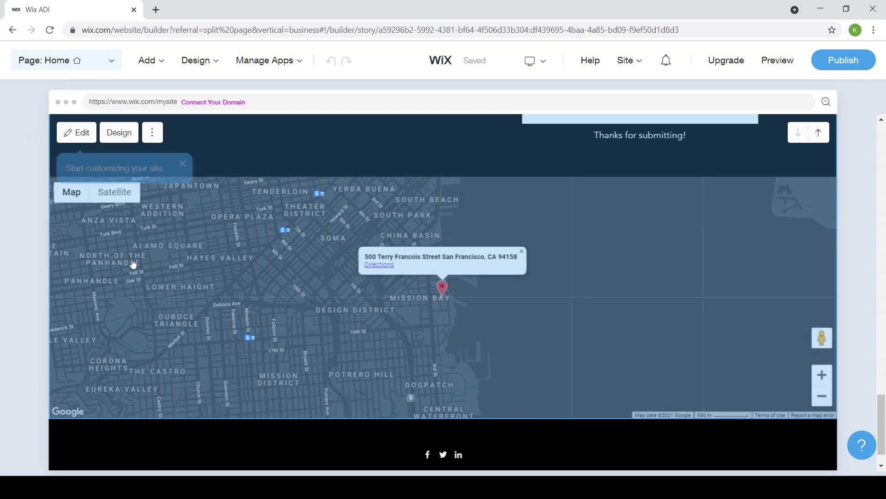
Step: Delete the contact section with the map from the home page
left_click(152, 133)
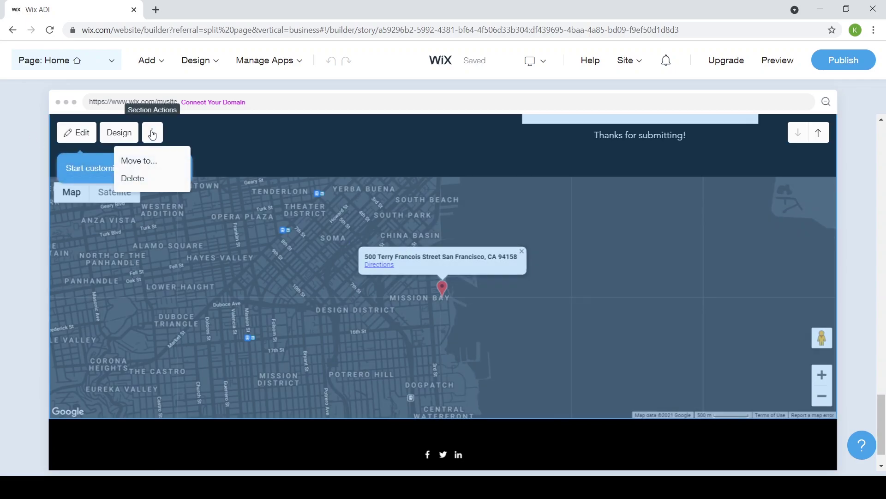
left_click(130, 178)
left_click(442, 330)
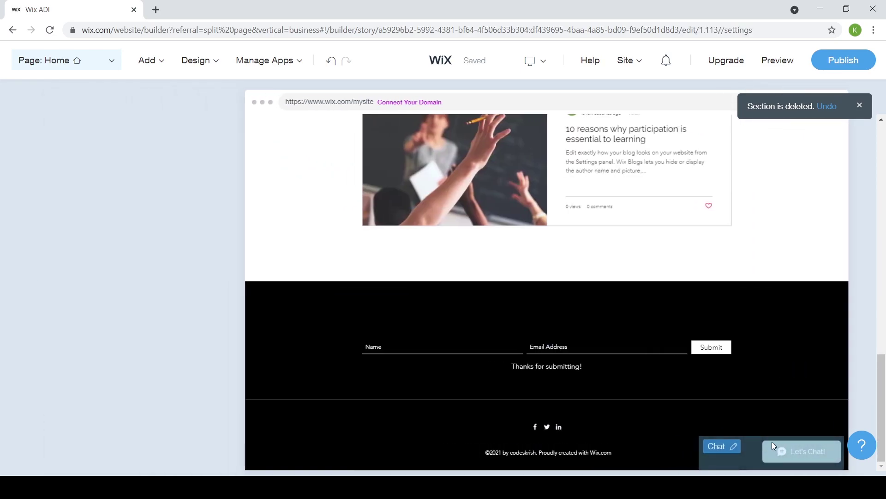
Step: Open the settings of the site's Let's Chat! chatbox and look at its message window
double_click(772, 442)
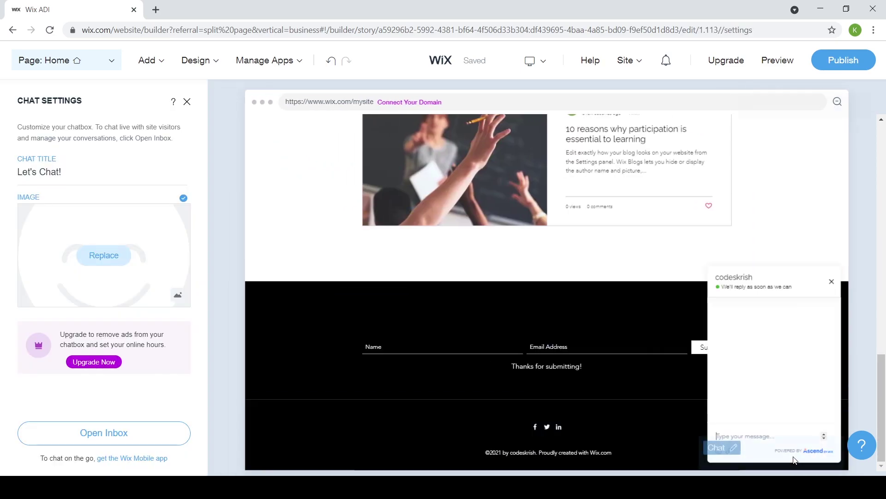
left_click(737, 329)
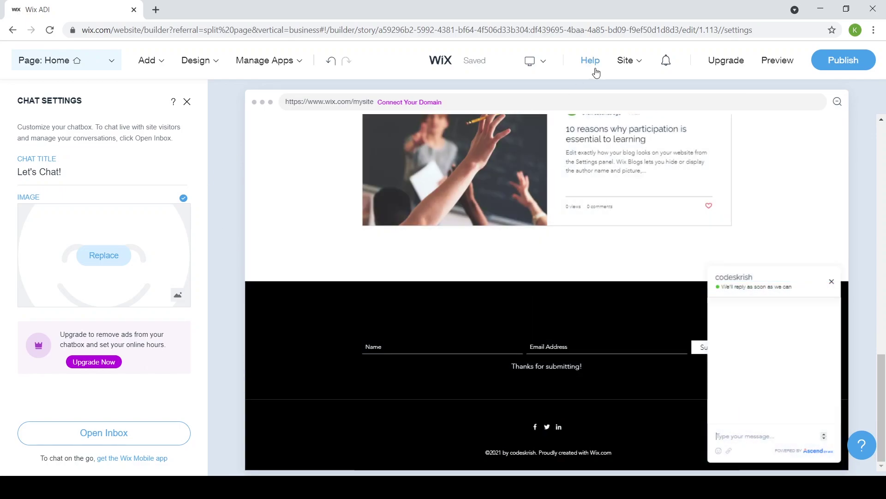
Step: Remove the words "Welcome to" from the welcome section's title, leaving only codeskrish
scroll(532, 270, "up", 1)
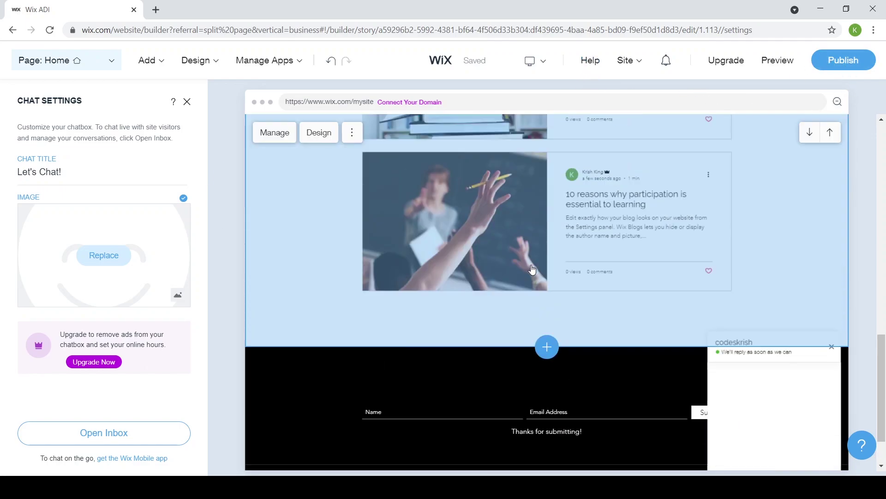
scroll(532, 270, "up", 10)
left_click(669, 277)
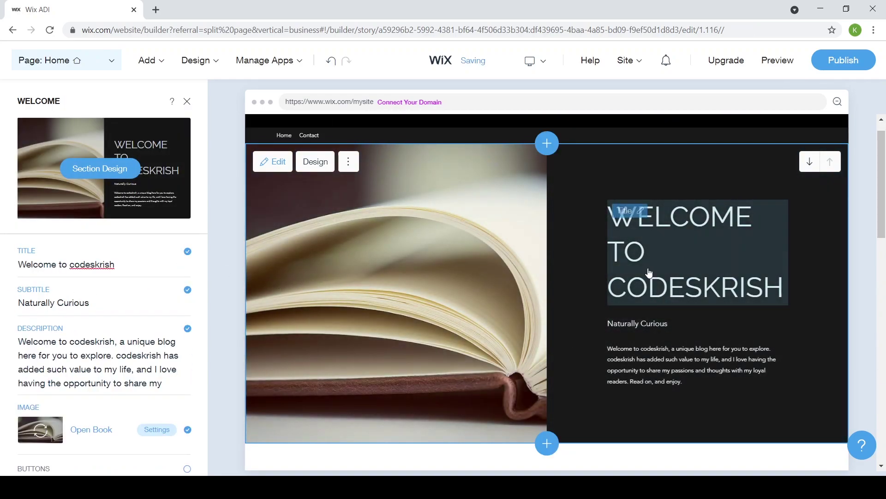
left_click(66, 262)
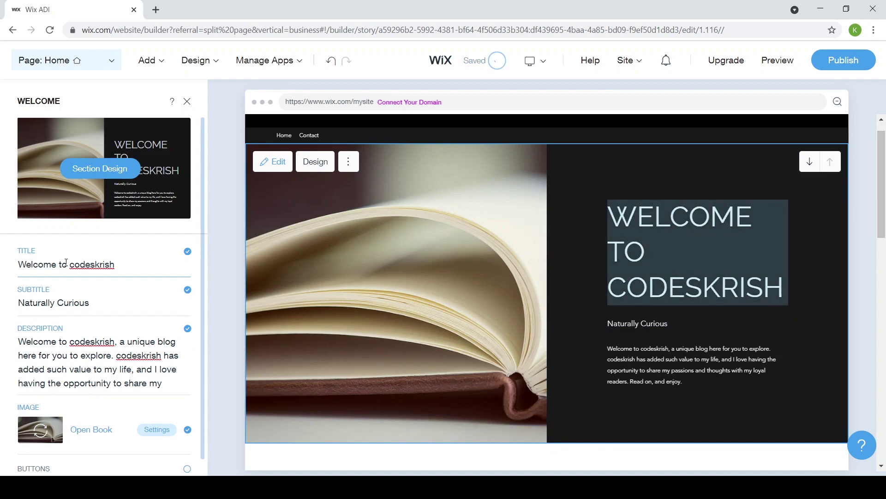
left_click_drag(68, 281, 11, 279)
key("BackSpace")
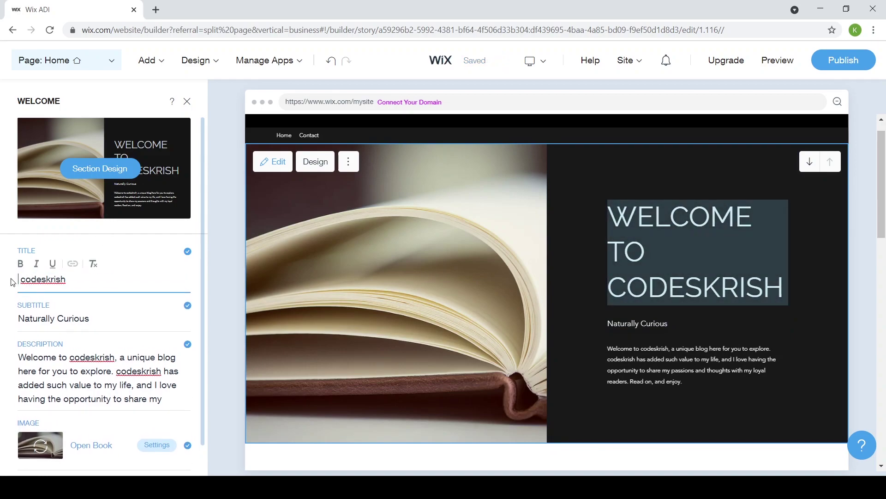
scroll(692, 253, "down", 6)
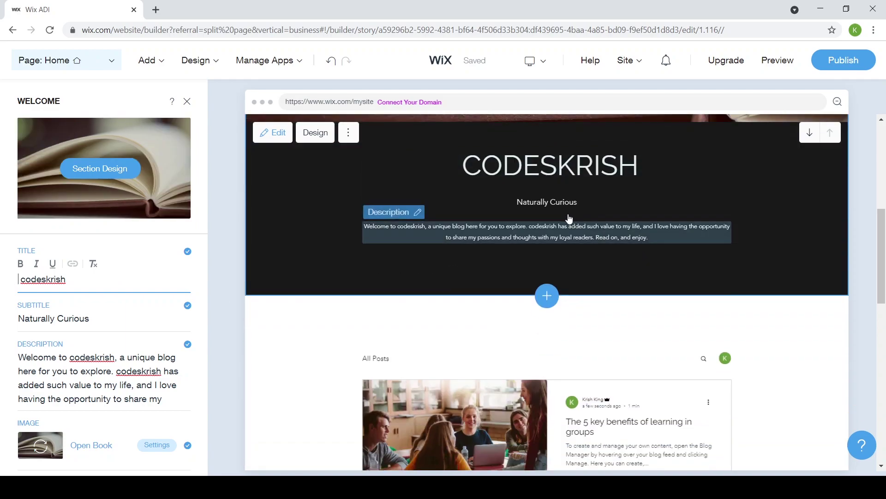
scroll(600, 199, "up", 5)
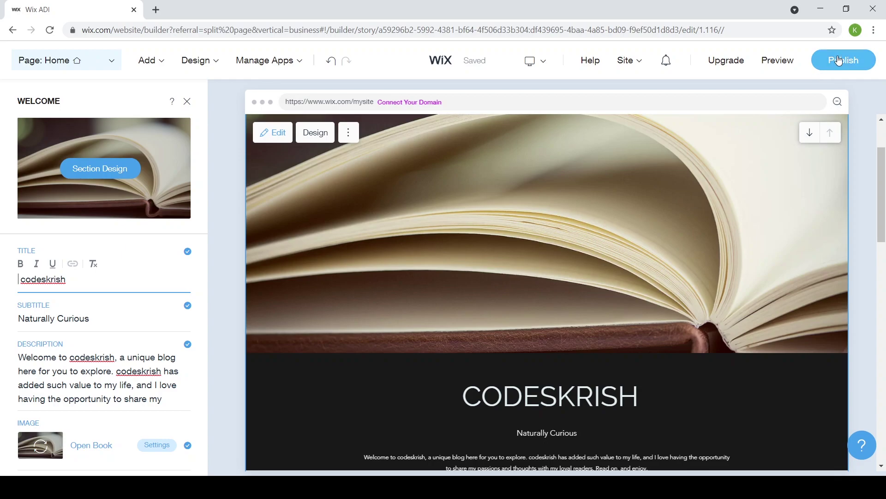
Step: Start publishing the site and choose a free Wix.com domain for its address
left_click(843, 61)
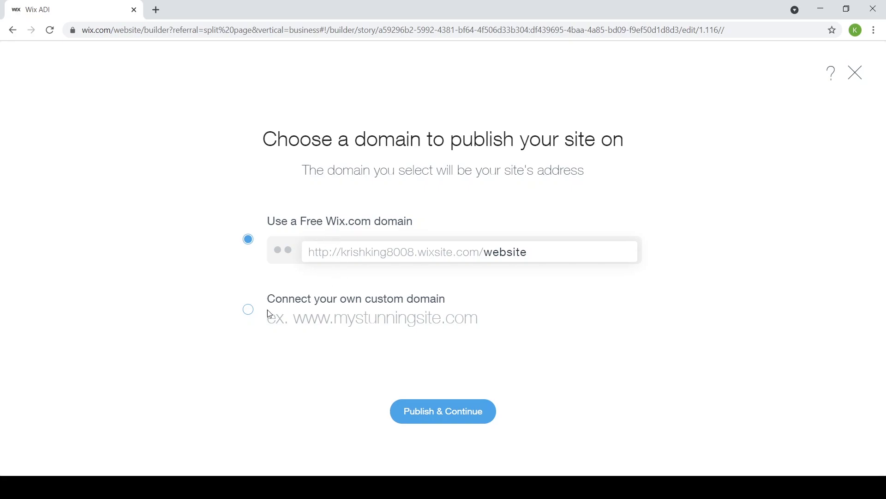
left_click(249, 313)
left_click(249, 240)
Step: Set the site name in the free address to codeskrish and publish the site
left_click_drag(552, 255, 508, 254)
left_click_drag(417, 257, 480, 255)
left_click_drag(540, 249, 482, 249)
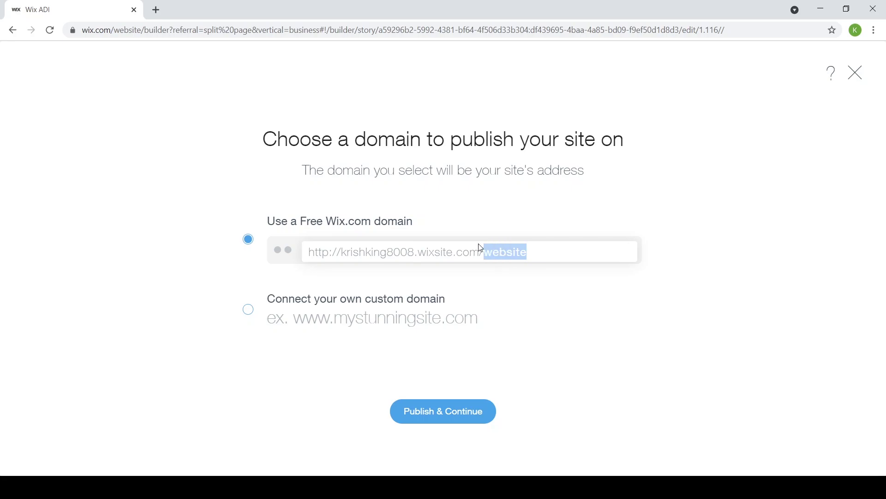
key("BackSpace")
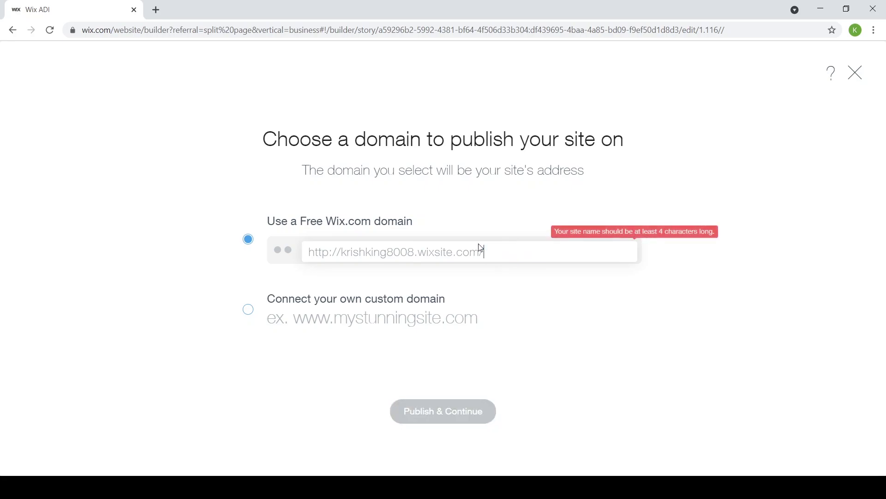
type("co")
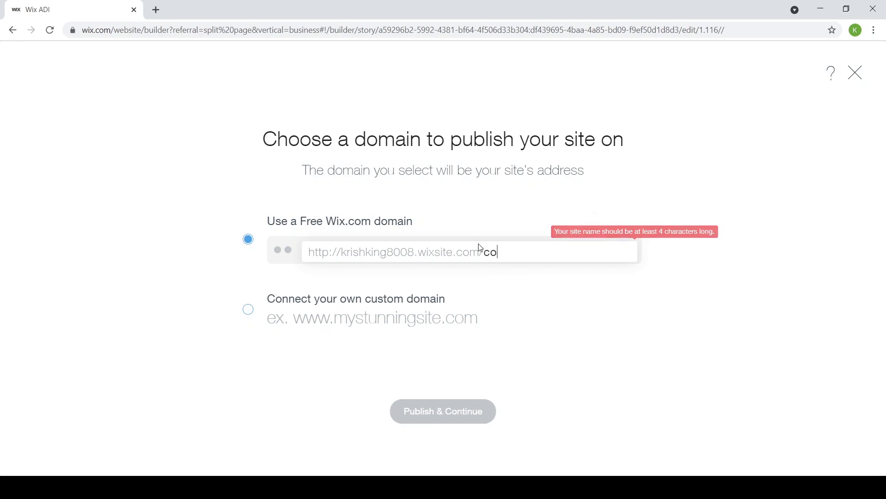
type("deskris0h")
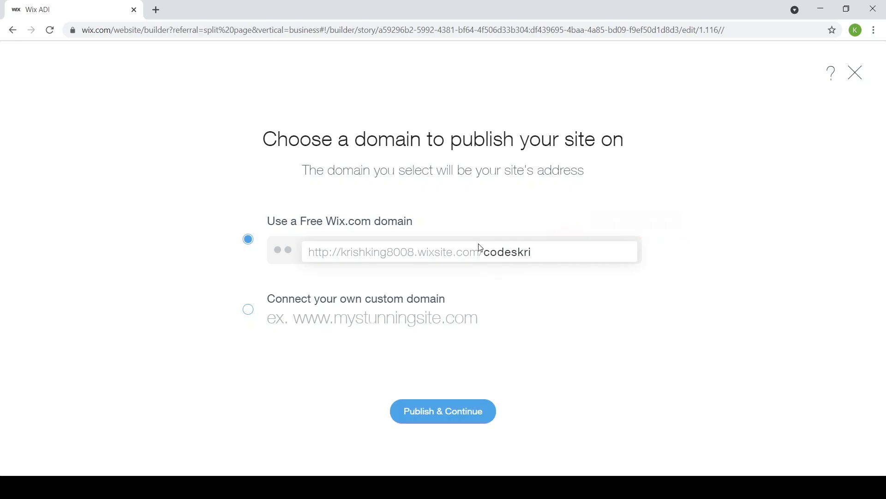
key("BackSpace")
type("sh")
left_click(387, 446)
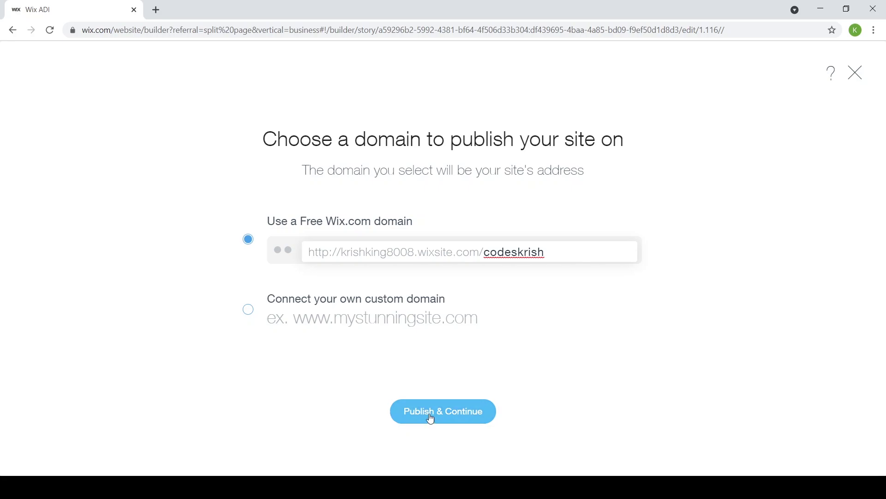
left_click(444, 412)
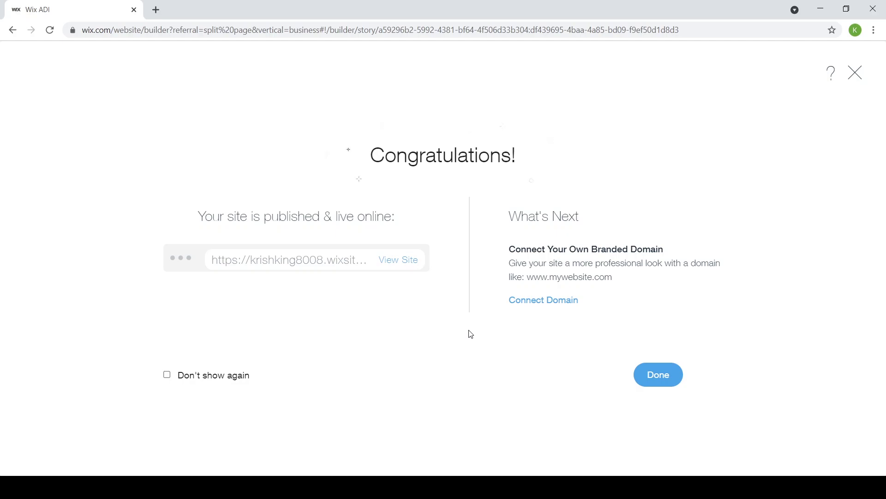
Step: Open the published site and review its home page, Contact page and blog feed
left_click(399, 266)
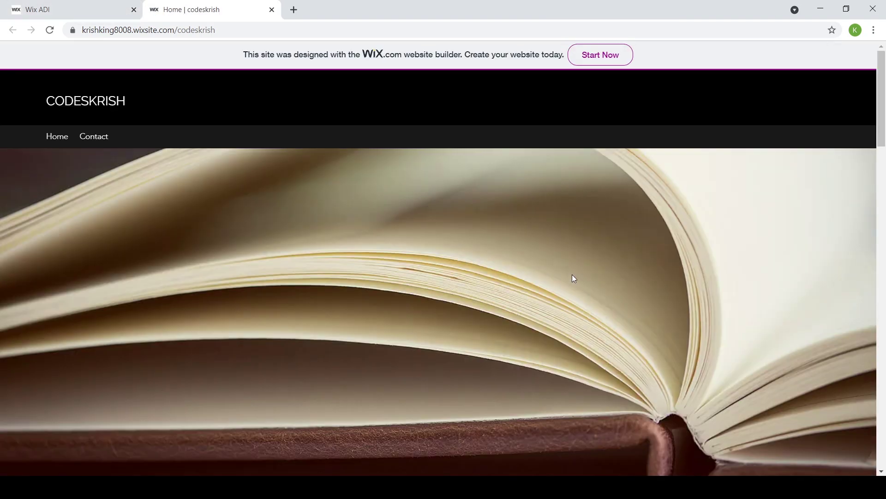
scroll(554, 218, "down", 5)
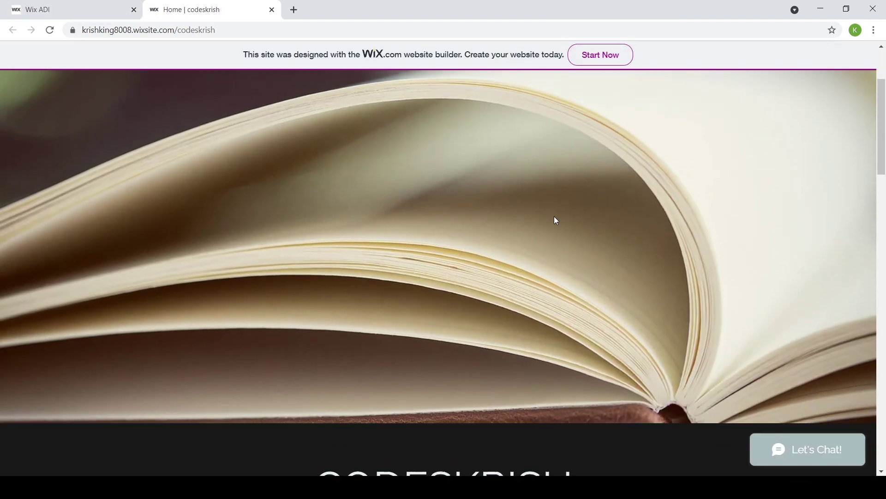
scroll(554, 216, "down", 5)
scroll(554, 216, "up", 12)
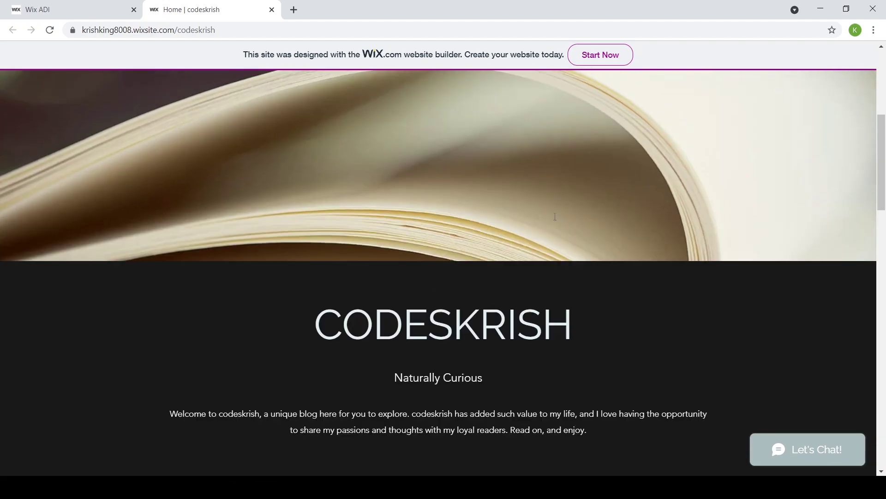
left_click(99, 137)
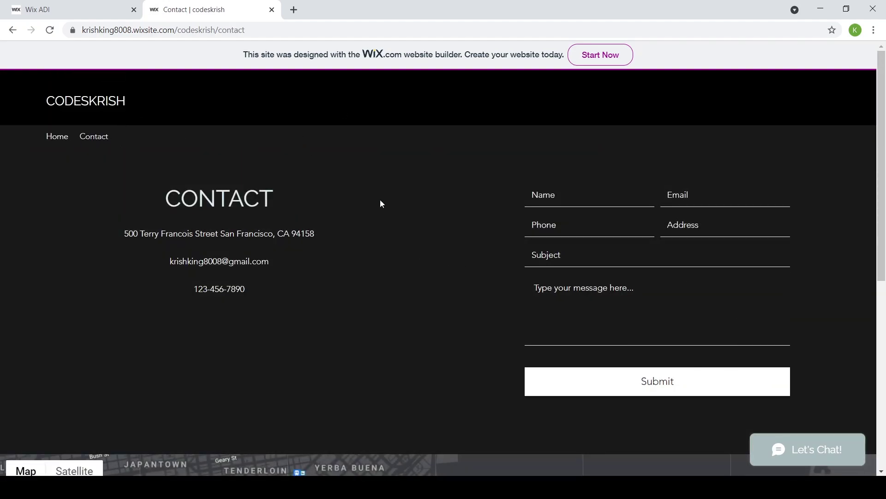
left_click(57, 137)
scroll(378, 217, "down", 15)
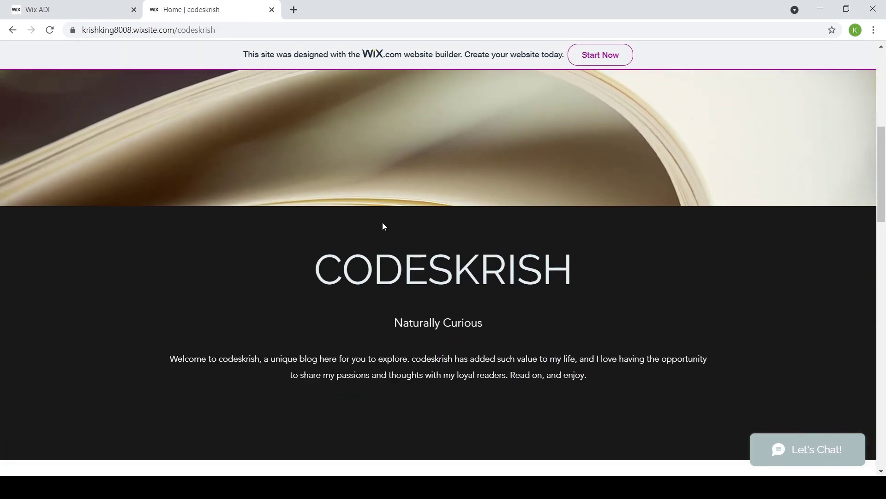
scroll(451, 238, "up", 5)
scroll(531, 365, "down", 4)
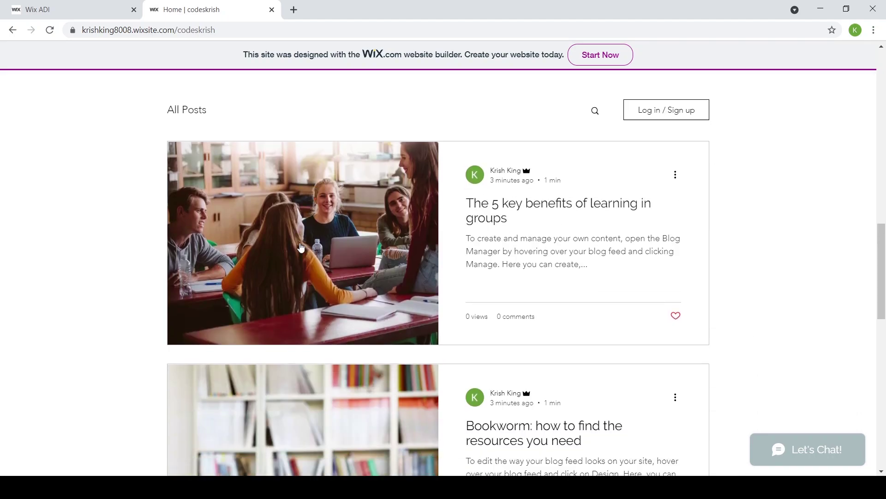
Step: Open the blog post "The 5 key benefits of learning in groups" and read it through on the live site
left_click(495, 186)
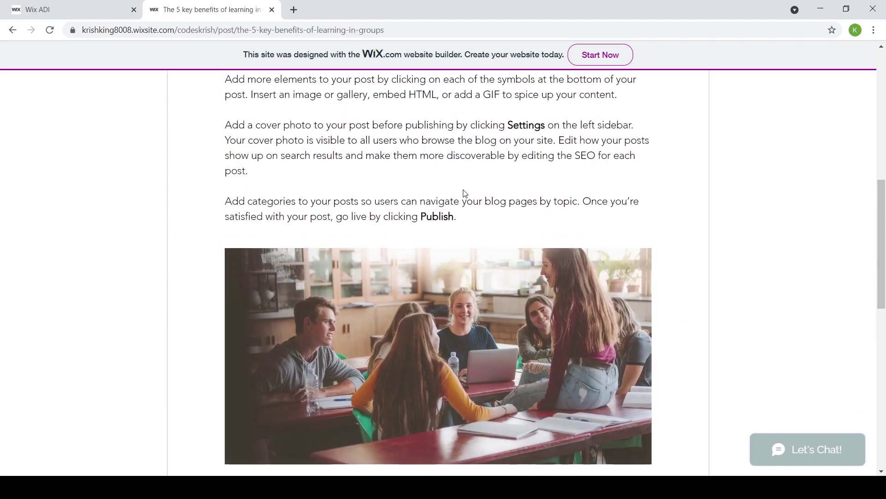
scroll(467, 197, "down", 20)
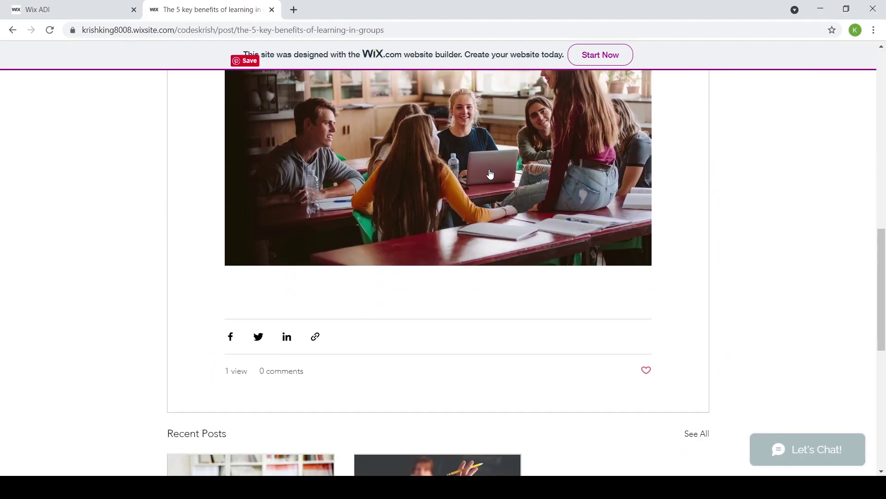
scroll(485, 214, "up", 20)
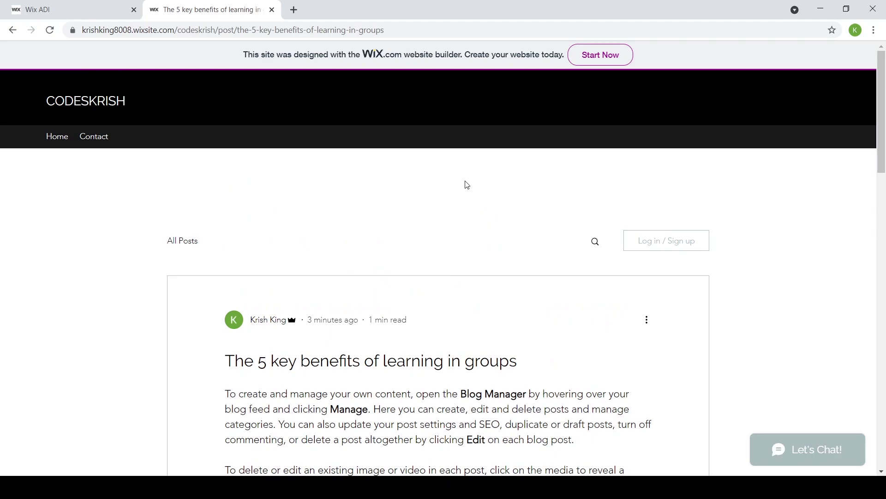
Step: Return to the site editor, dismiss the publishing confirmation and open the management of the site's blog
left_click(19, 6)
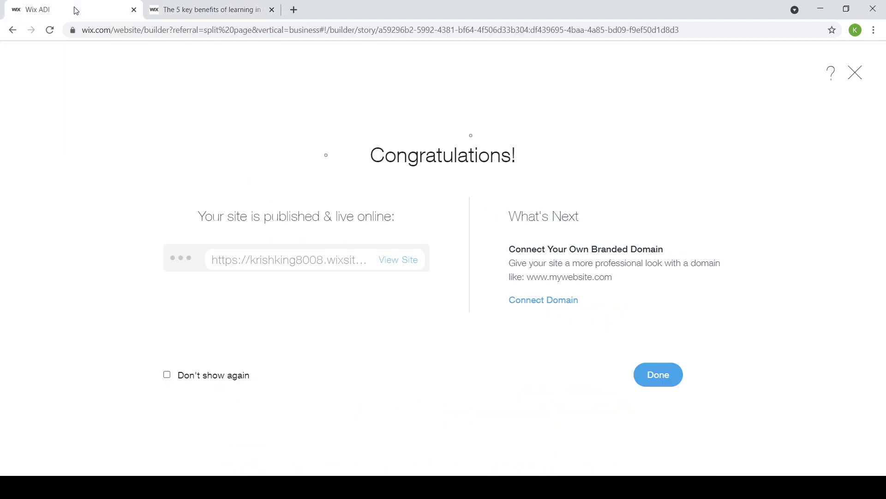
left_click(856, 73)
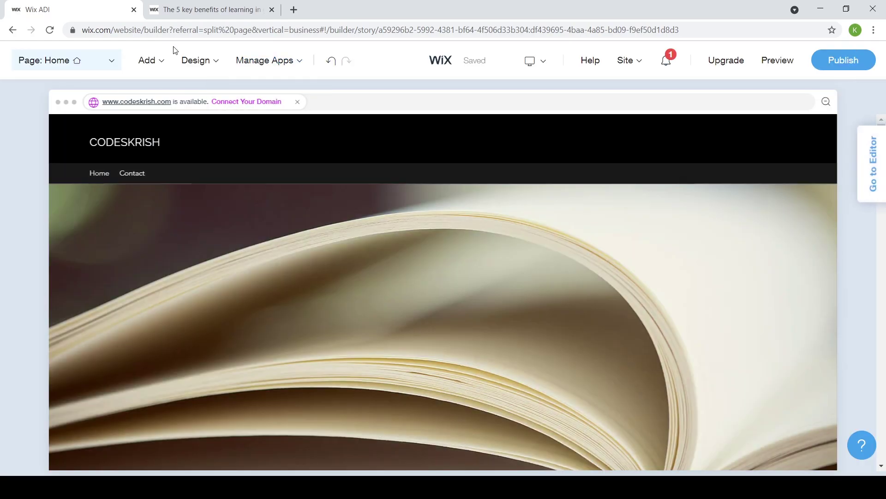
left_click(165, 65)
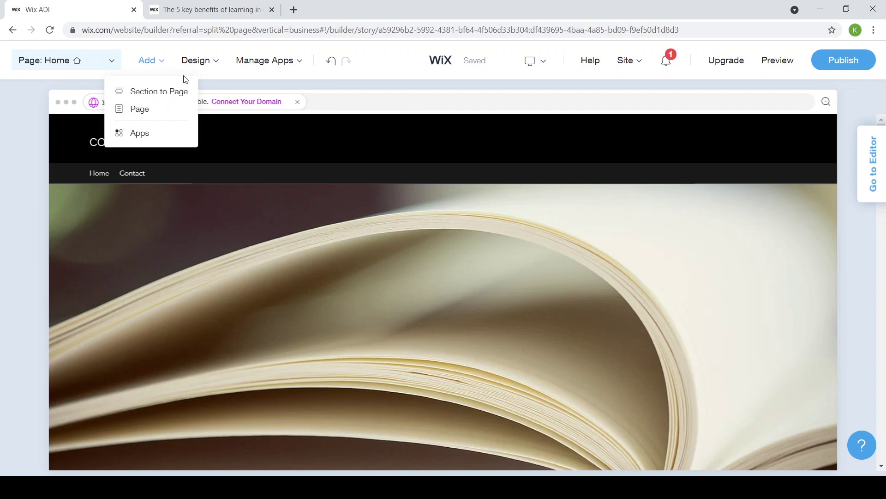
left_click(192, 65)
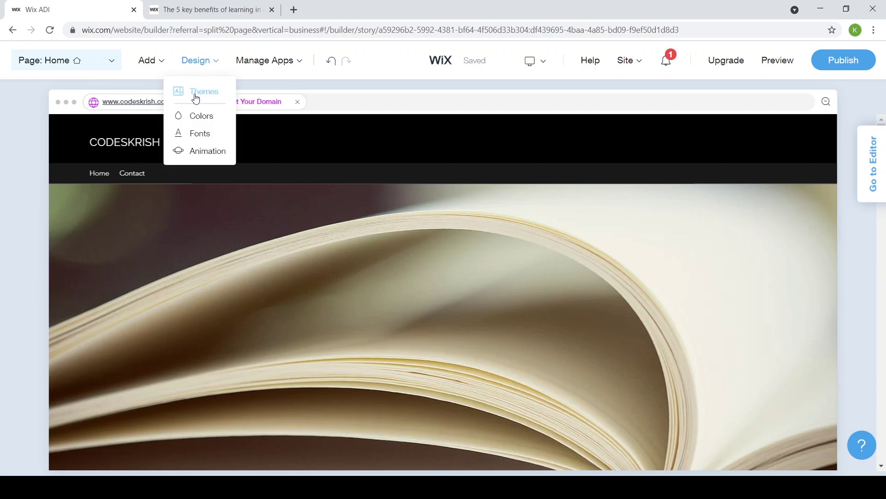
left_click(281, 62)
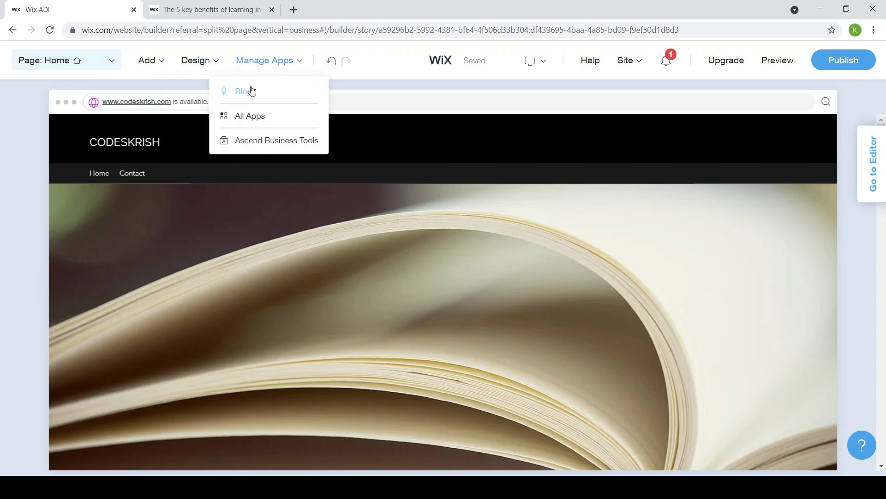
left_click(242, 93)
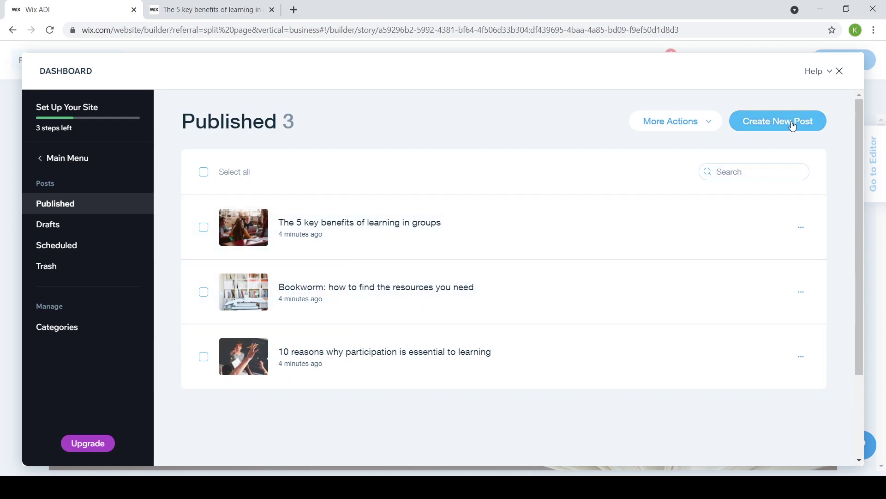
Step: Create a new blog post titled "test" with the body text "test" and publish it
left_click(768, 121)
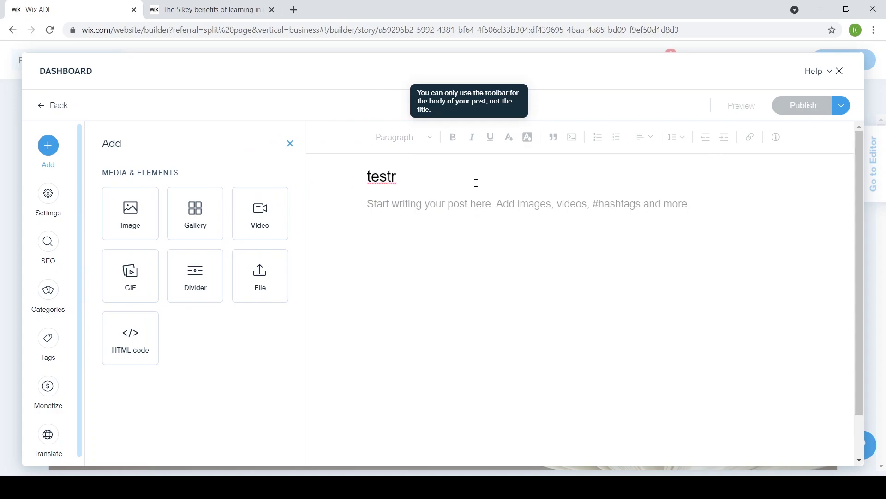
left_click(403, 174)
key("BackSpace")
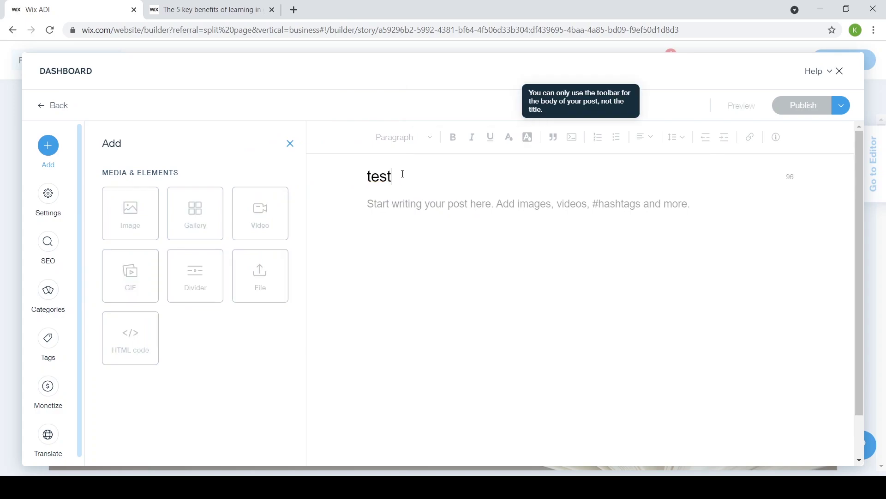
left_click(387, 204)
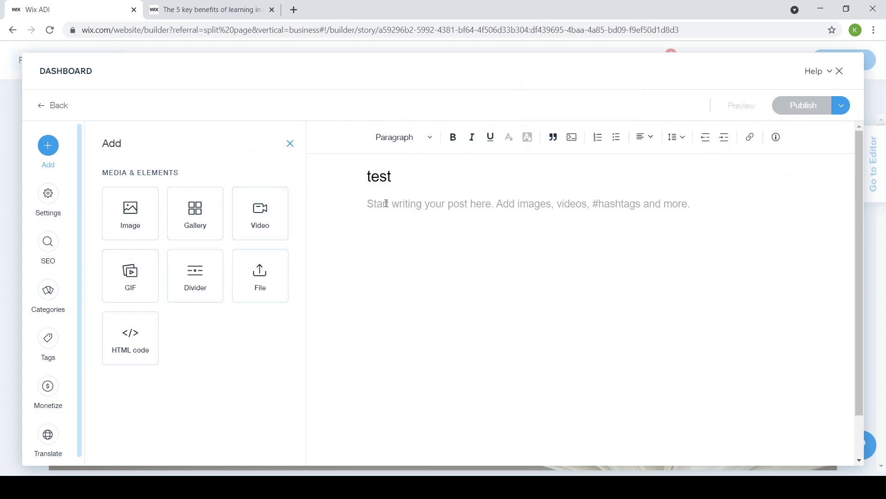
type("test")
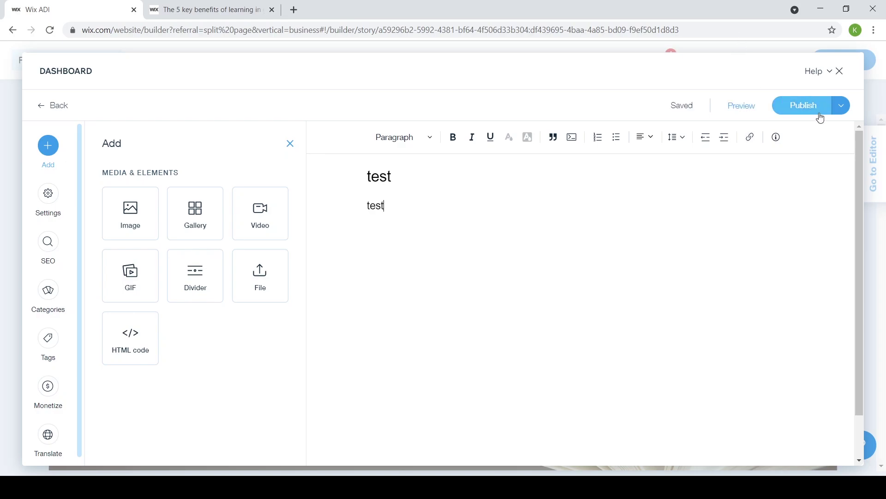
left_click(817, 106)
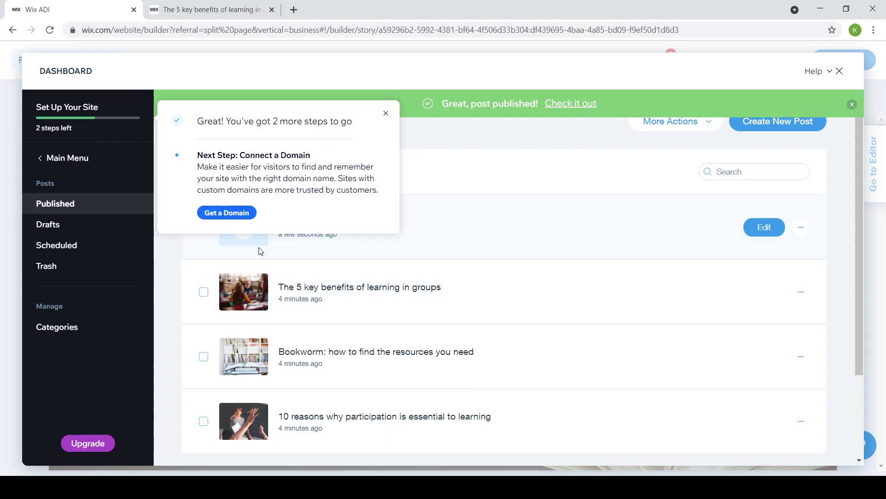
Step: Switch to the live site and check its home page blog feed for the new "test" post
left_click(167, 7)
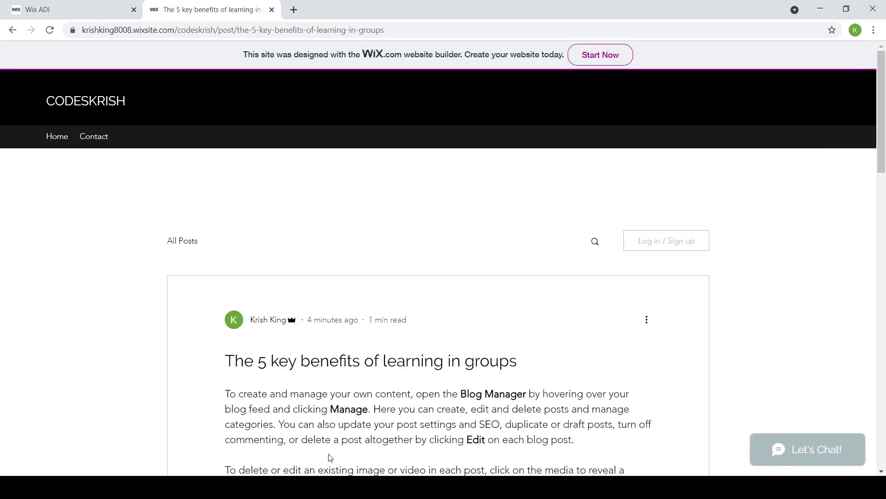
scroll(323, 464, "down", 4)
scroll(88, 185, "up", 4)
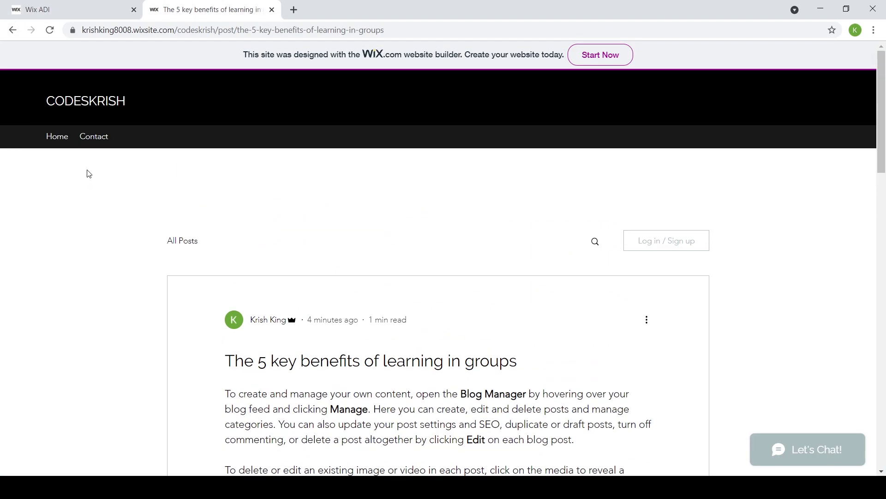
left_click(50, 137)
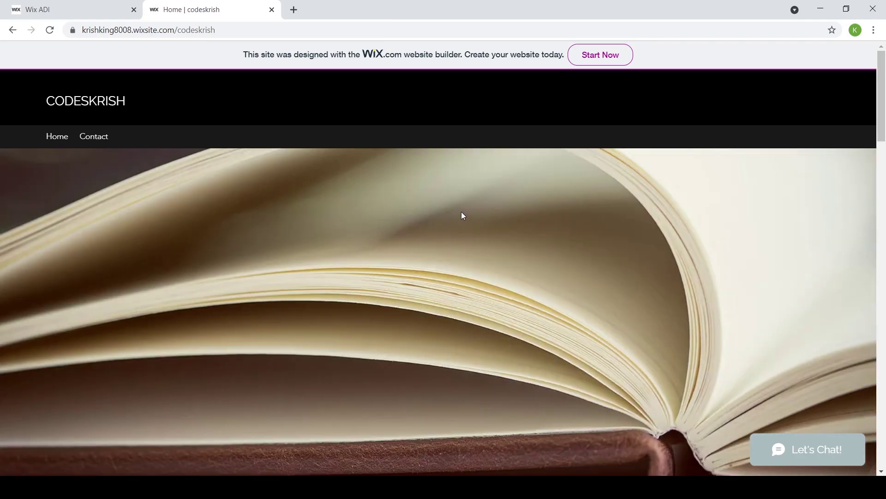
scroll(461, 213, "down", 6)
scroll(433, 220, "down", 5)
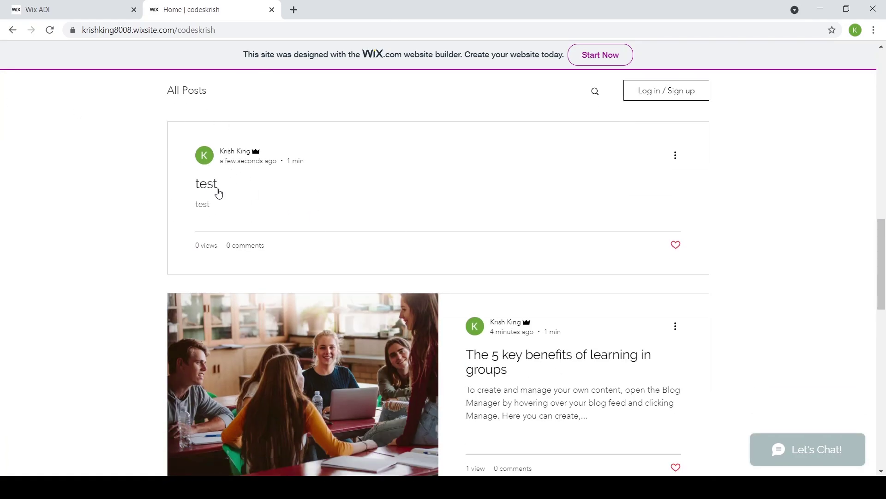
Step: Return to the site editor, close the domain suggestion and the blog dashboard, and decline adding a member's area for now
left_click(59, 6)
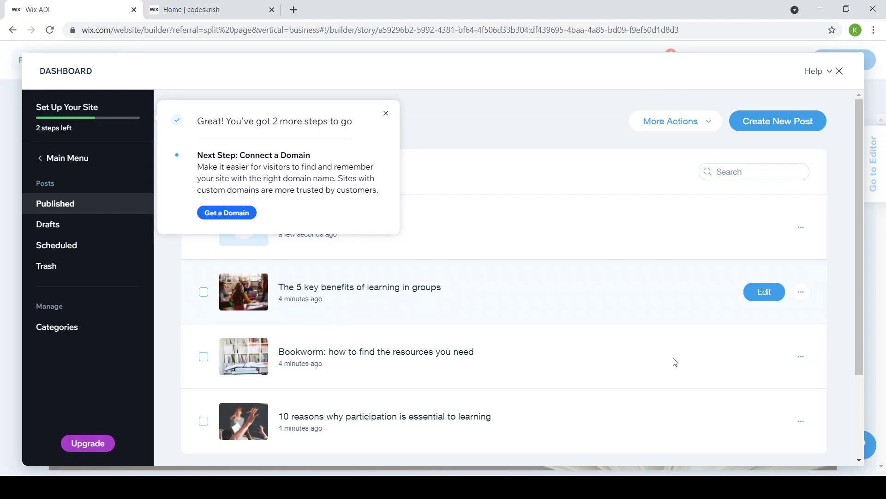
left_click(386, 113)
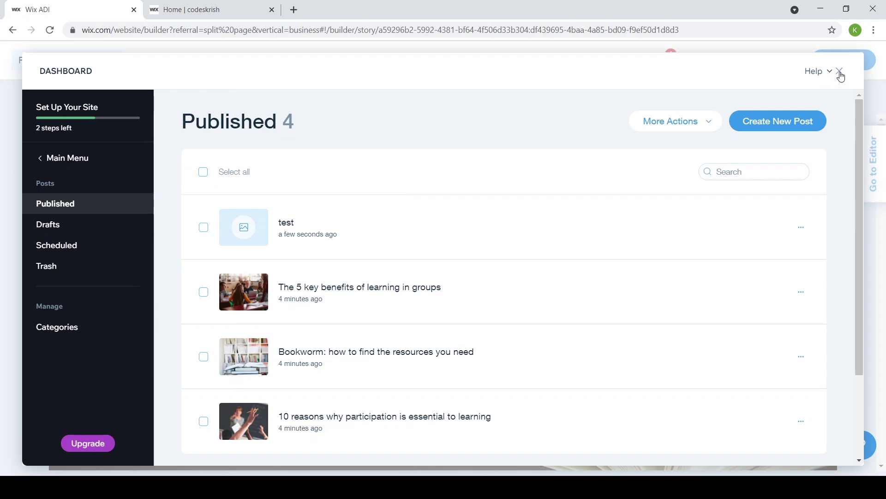
left_click(840, 72)
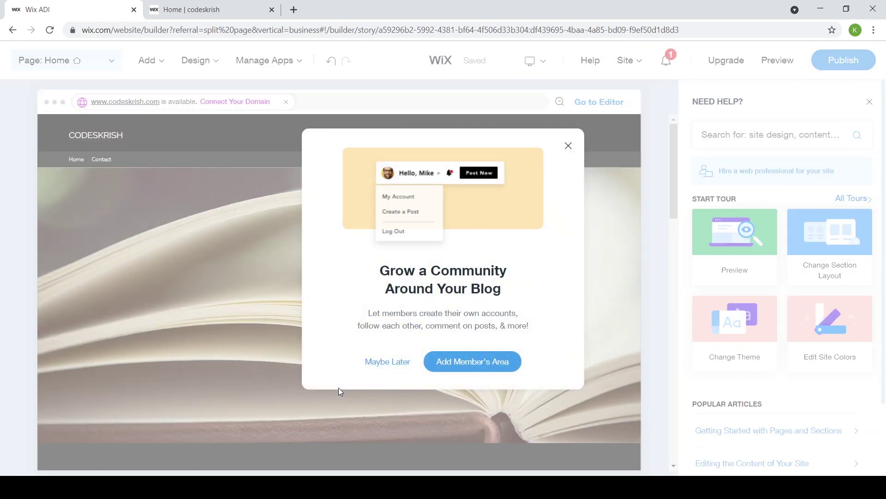
left_click(385, 361)
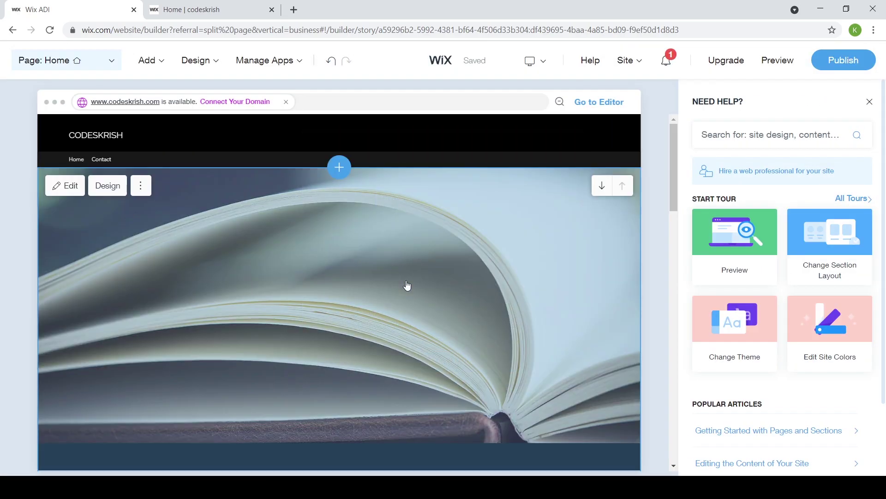